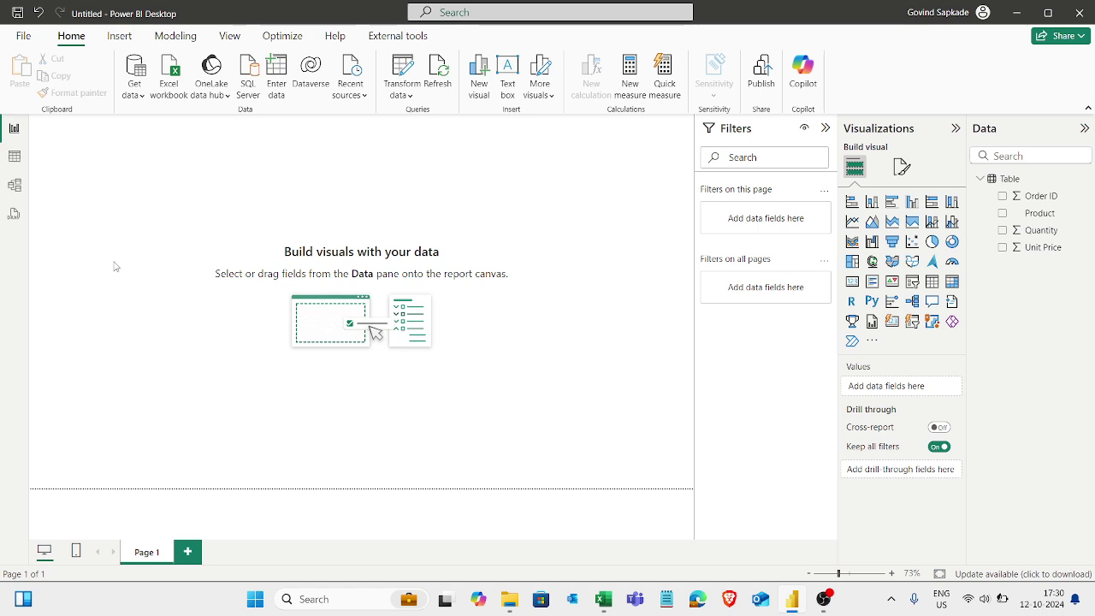
Create a measure in the table defined as Total Quantity = SUM('Table'[Quantity]).
left_click(17, 158)
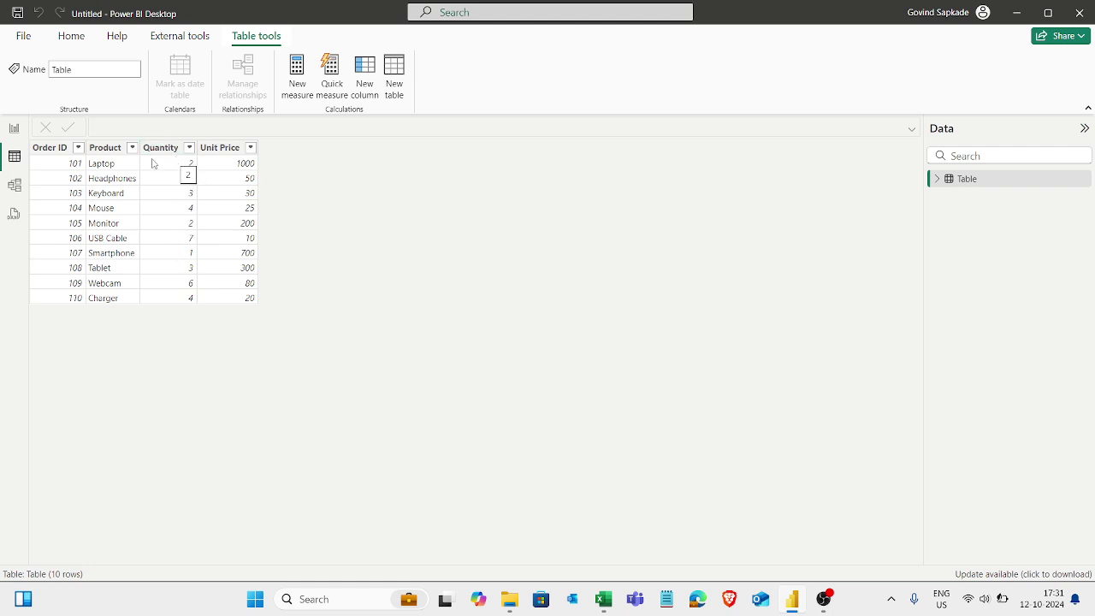
left_click(14, 128)
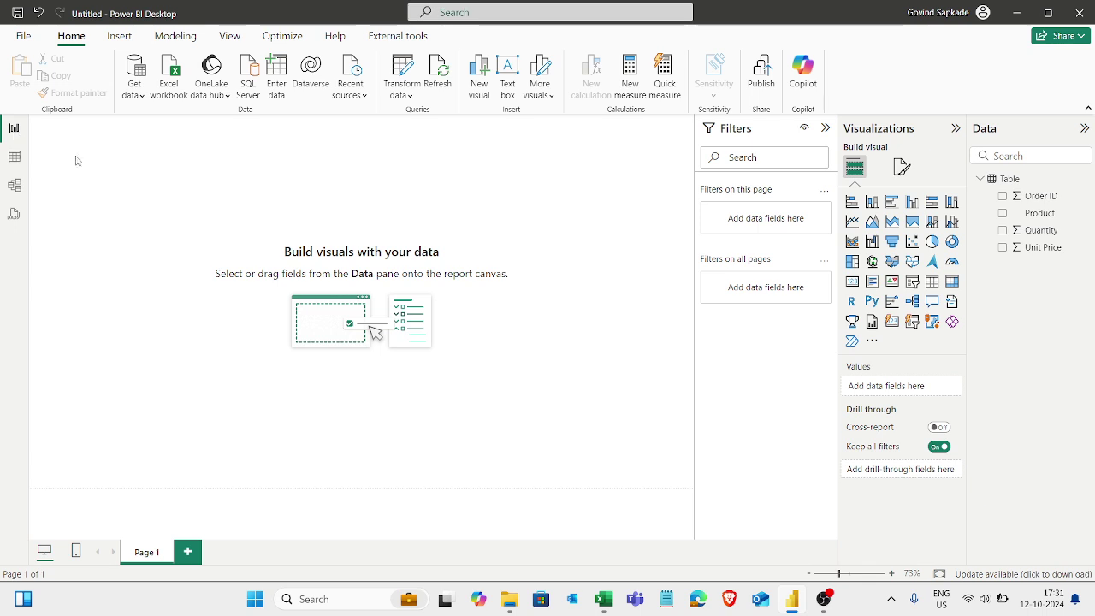
right_click(992, 179)
left_click(894, 199)
key("BackSpace")
type("Total Quan")
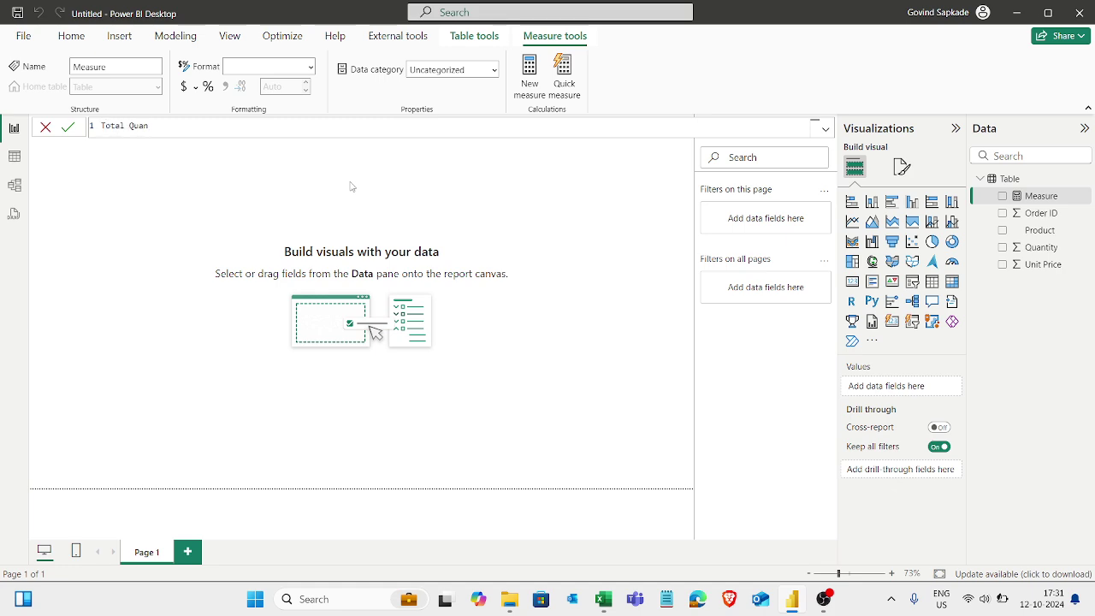
type("tity = Sum")
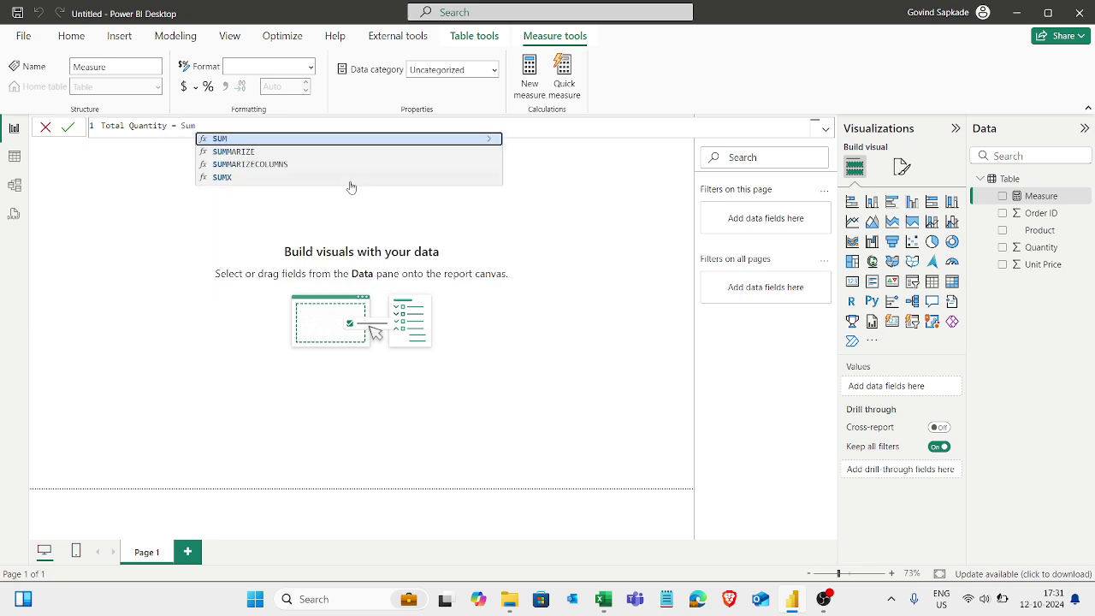
key("Tab")
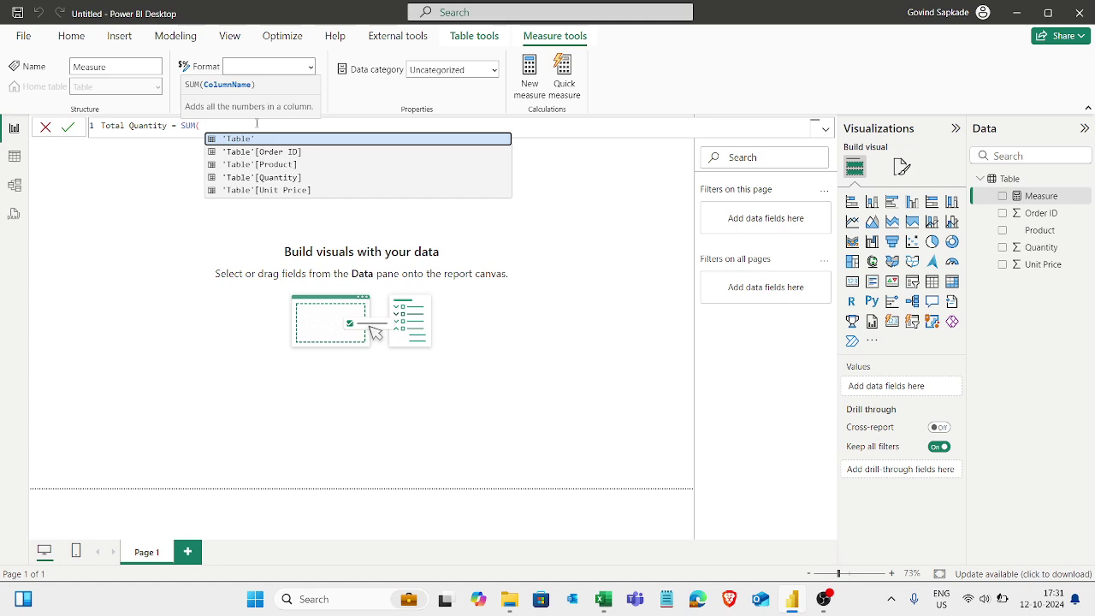
type("qu")
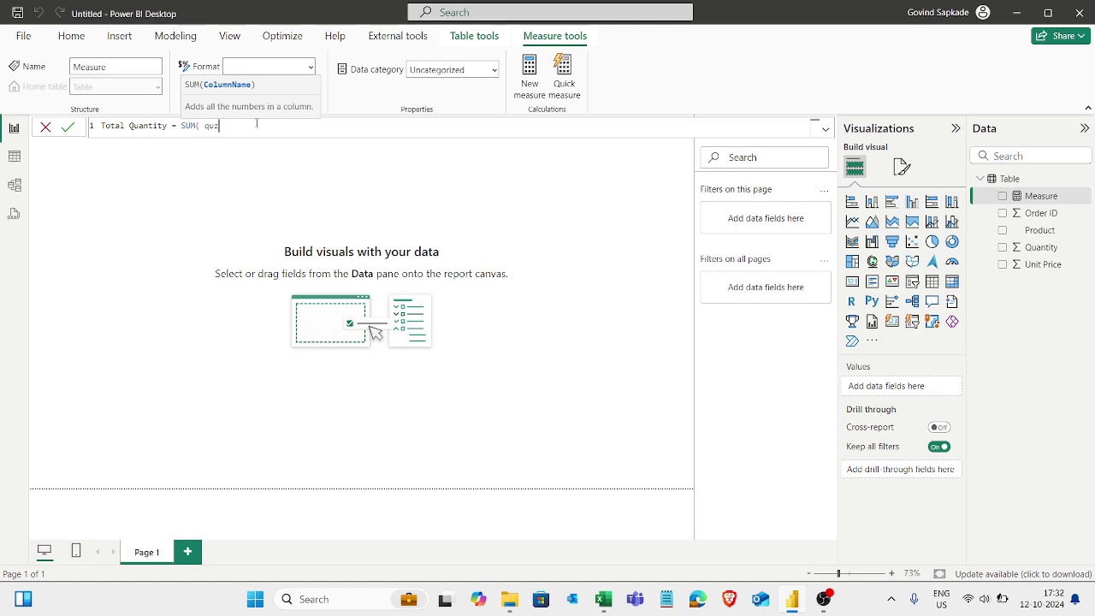
key("Tab")
type(")")
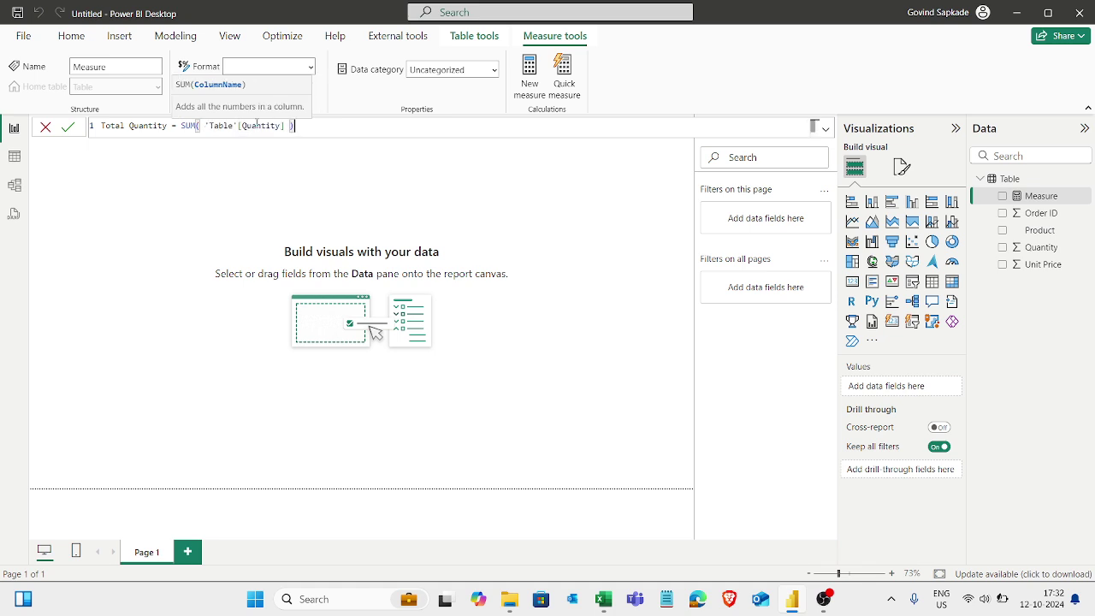
key("Return")
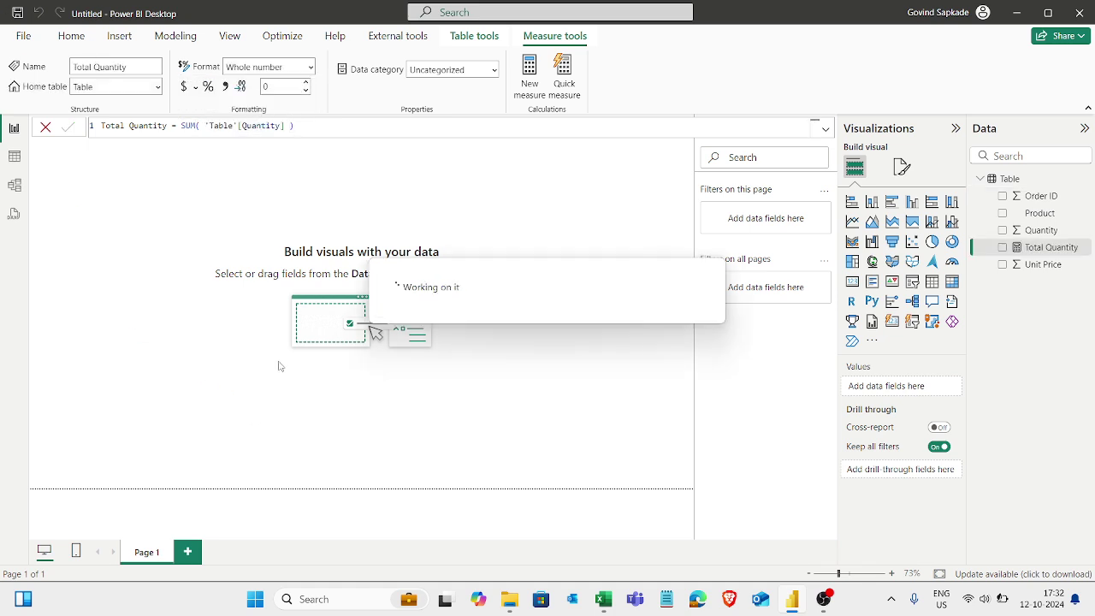
Show the Total Quantity measure as a card on the report page, make the card shorter, and collapse the Filters pane.
left_click_drag(1053, 254, 256, 208)
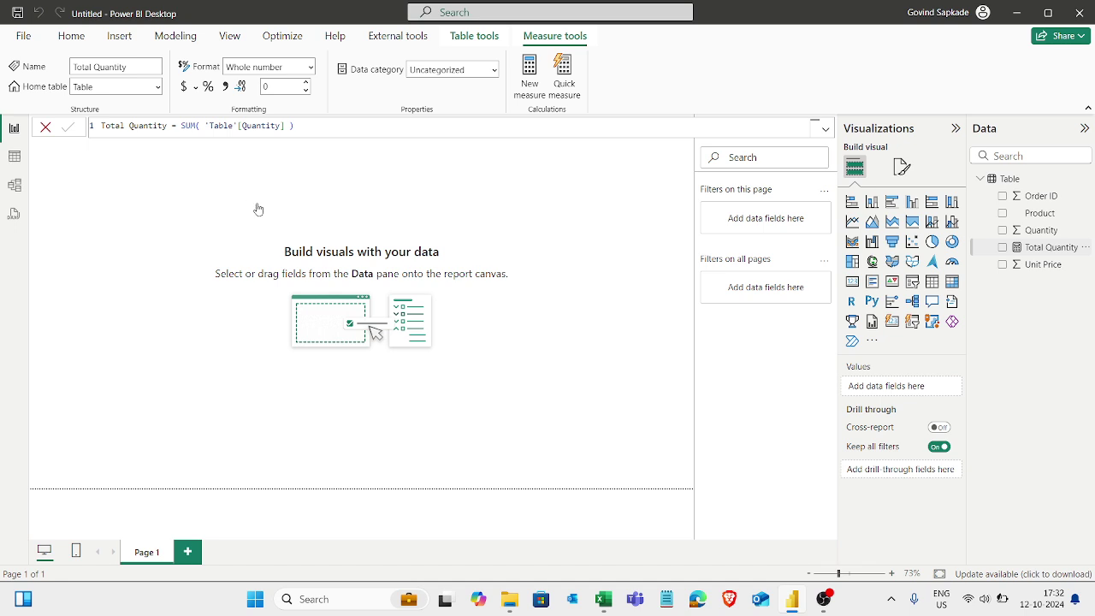
left_click(856, 284)
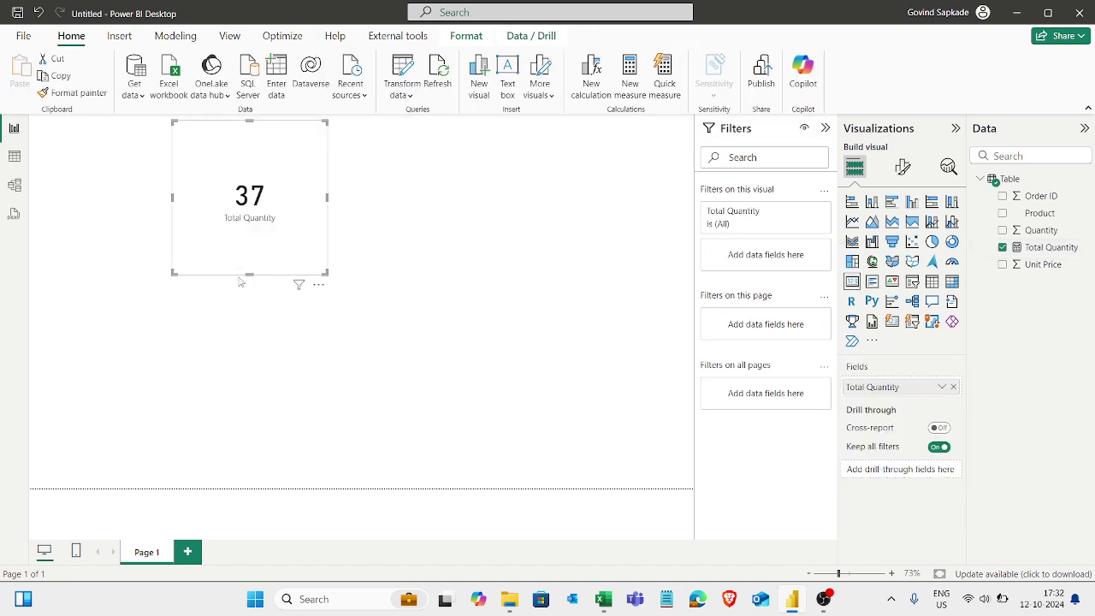
left_click_drag(249, 273, 183, 203)
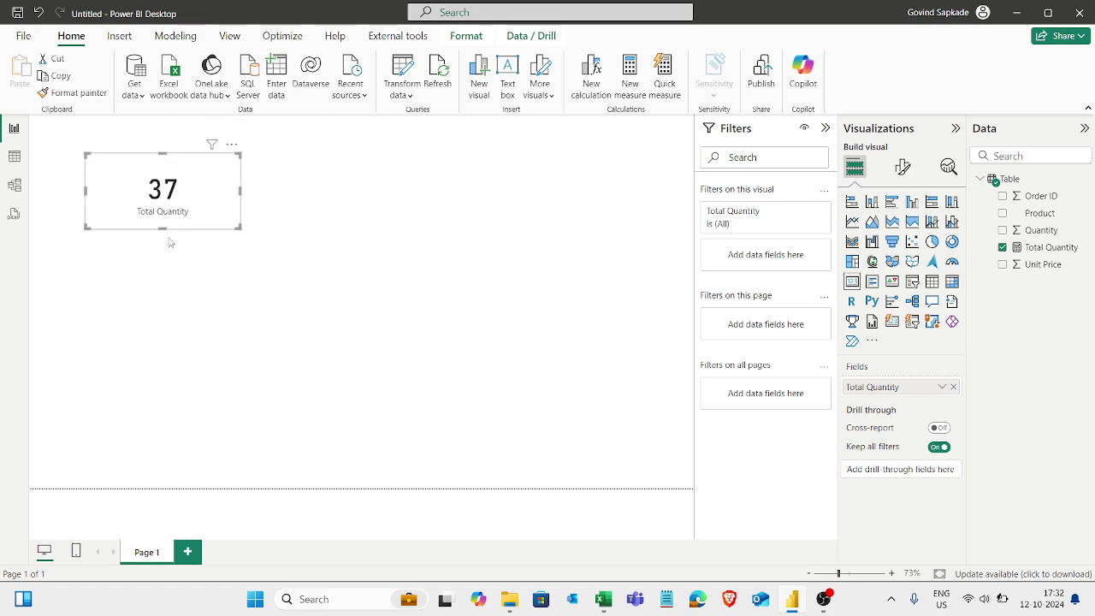
left_click(825, 127)
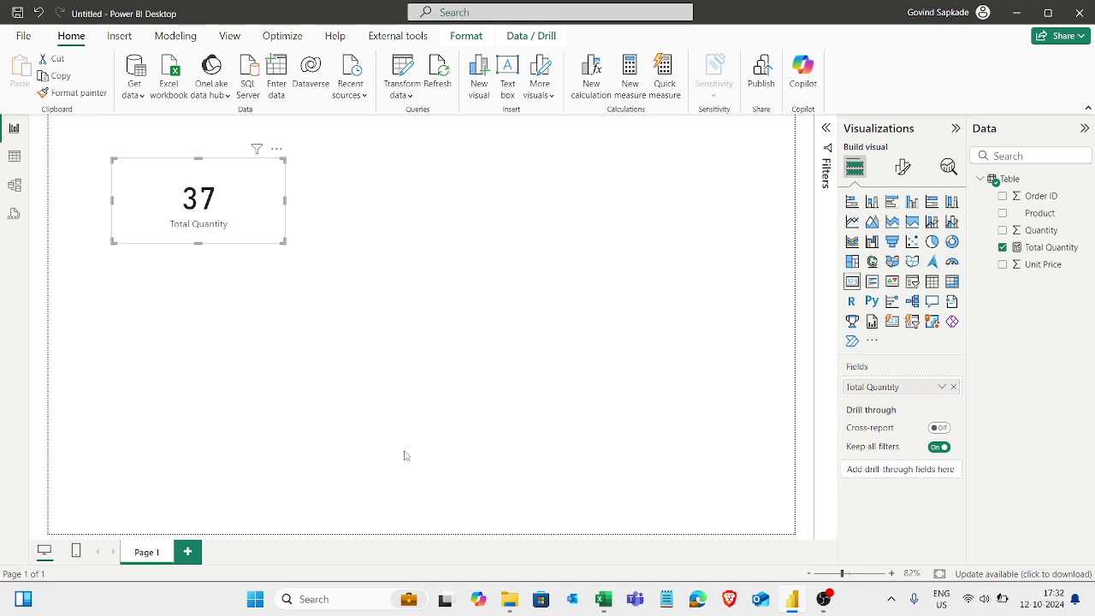
Switch to the order_summary workbook in Excel and add the header Revenue in cell E1.
mouse_move(603, 598)
left_click(601, 522)
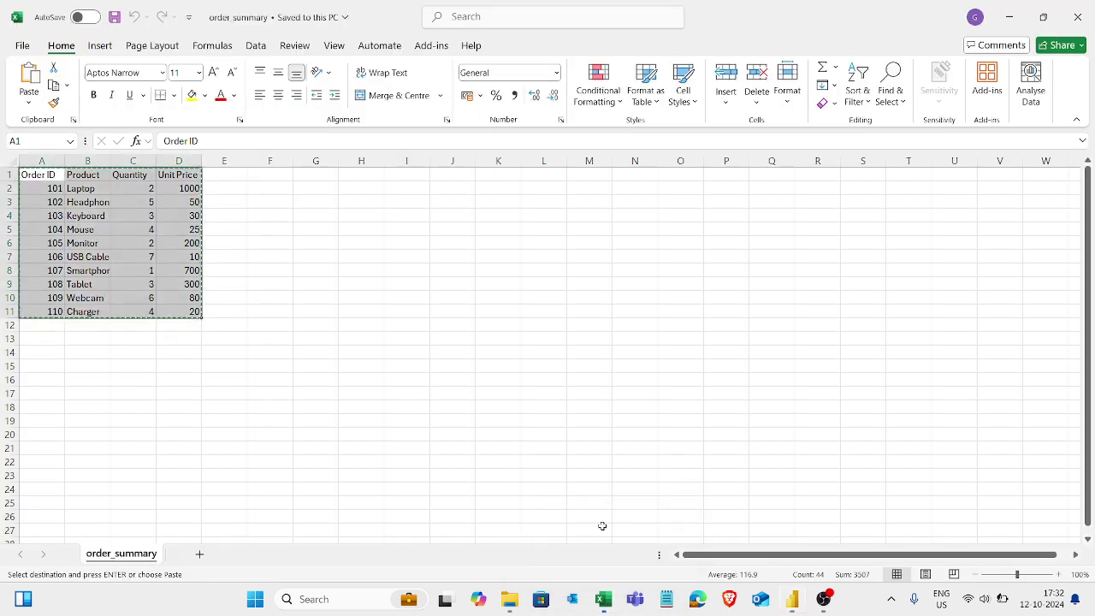
left_click(226, 177)
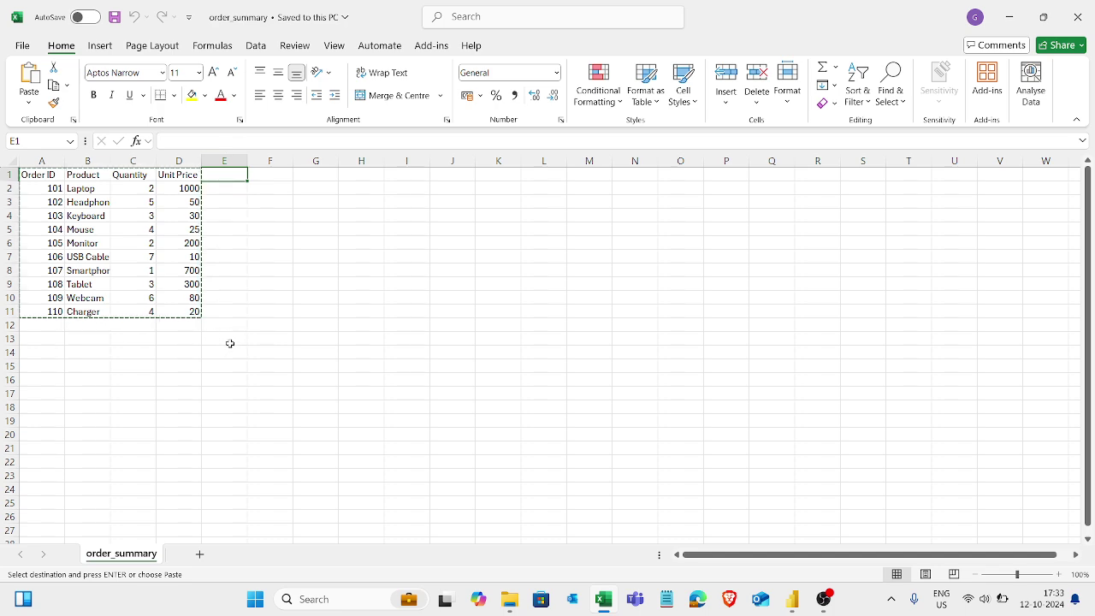
double_click(220, 175)
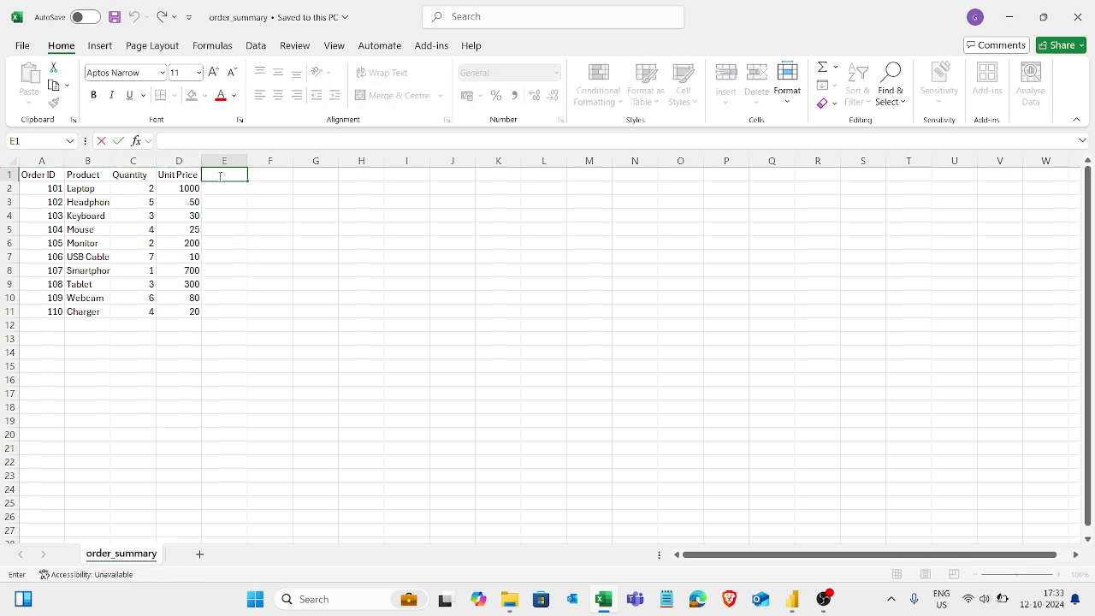
type("T")
type("Revenue")
key("Return")
Calculate revenue in E2 with =C2*D2 and fill the formula down to E11.
type("=")
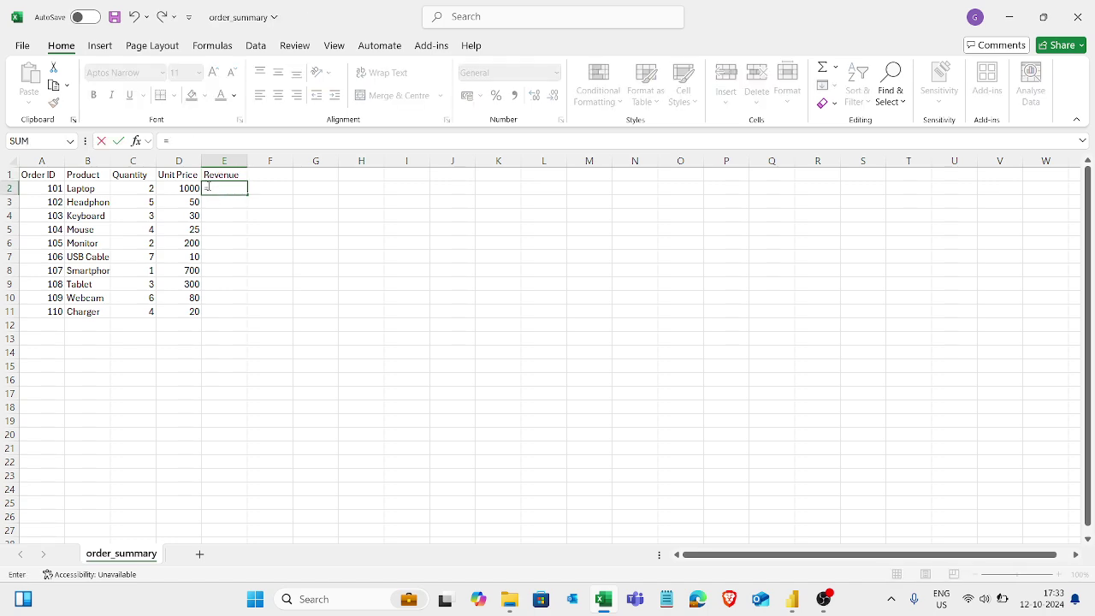
left_click(137, 190)
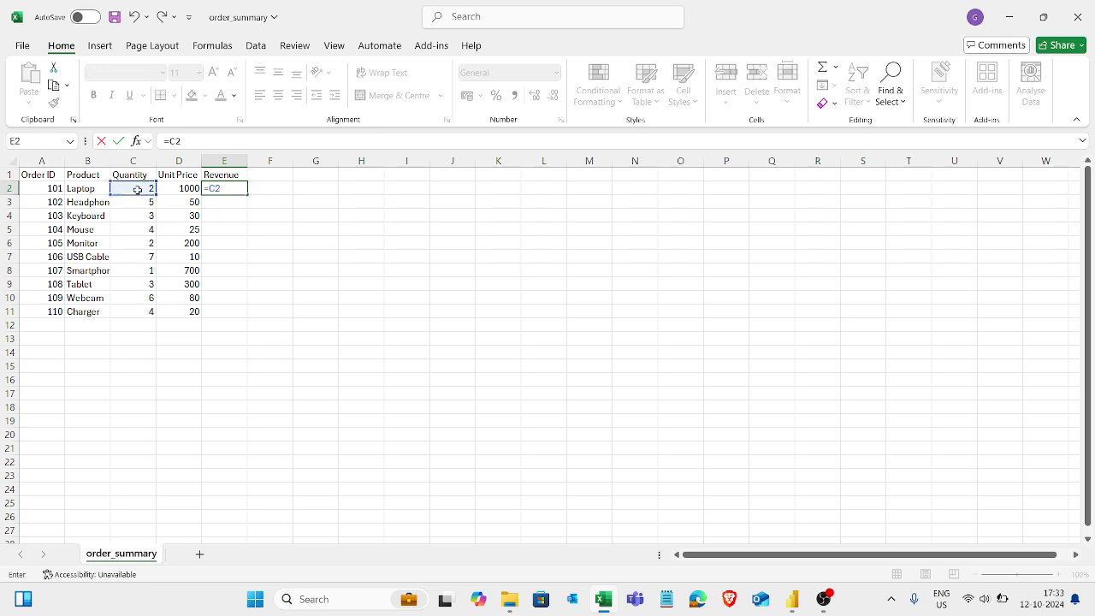
type("*")
left_click(181, 188)
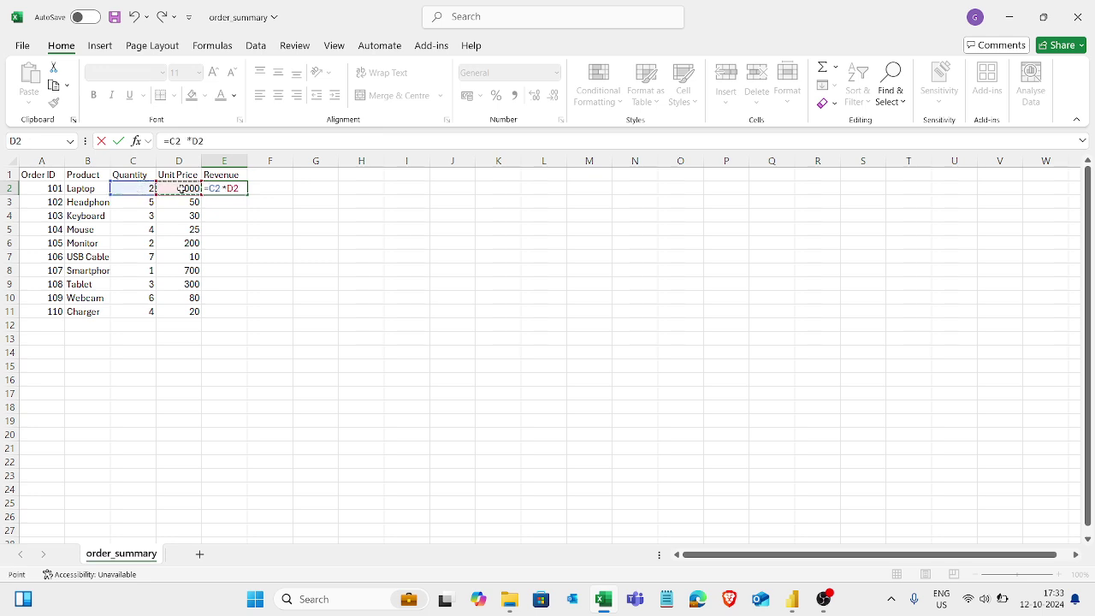
key("Return")
left_click(234, 188)
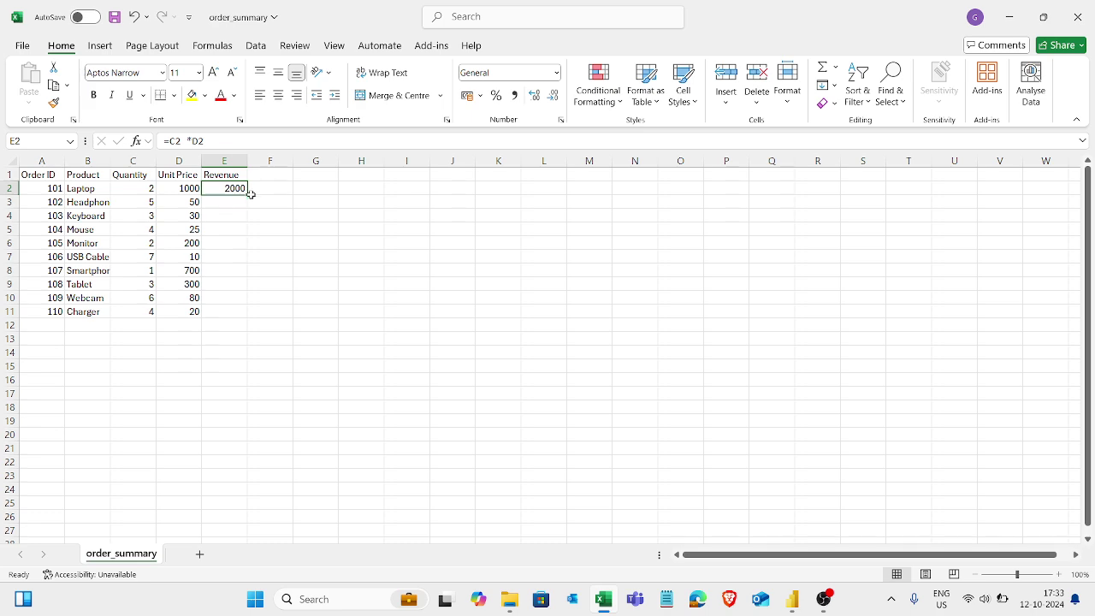
left_click_drag(250, 194, 248, 315)
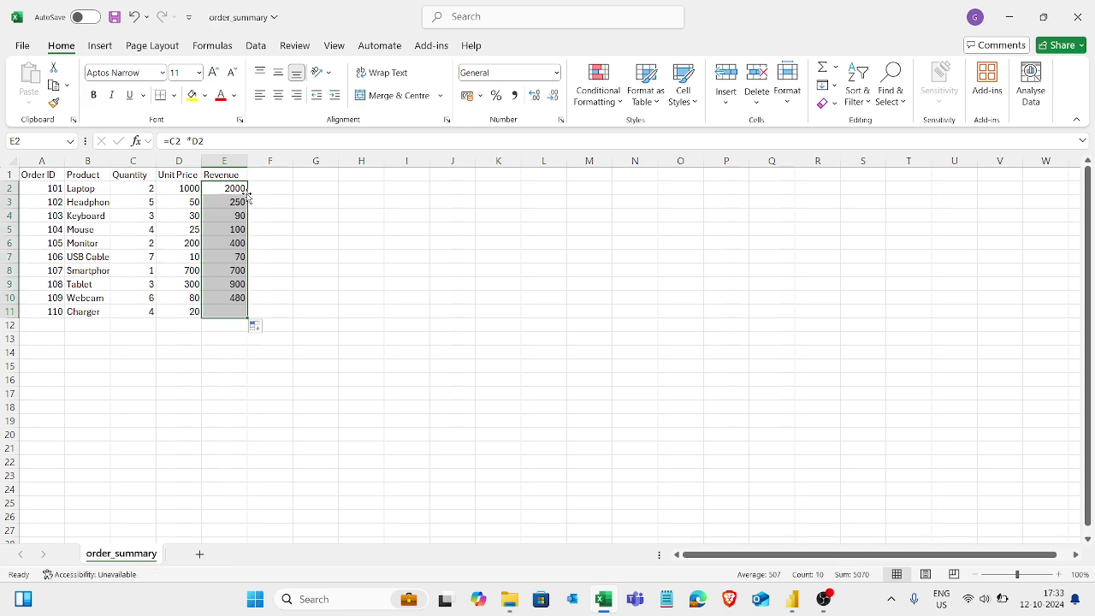
Total the Revenue column in E12 with =SUM(E2:E11) and highlight that cell with yellow fill.
left_click(215, 328)
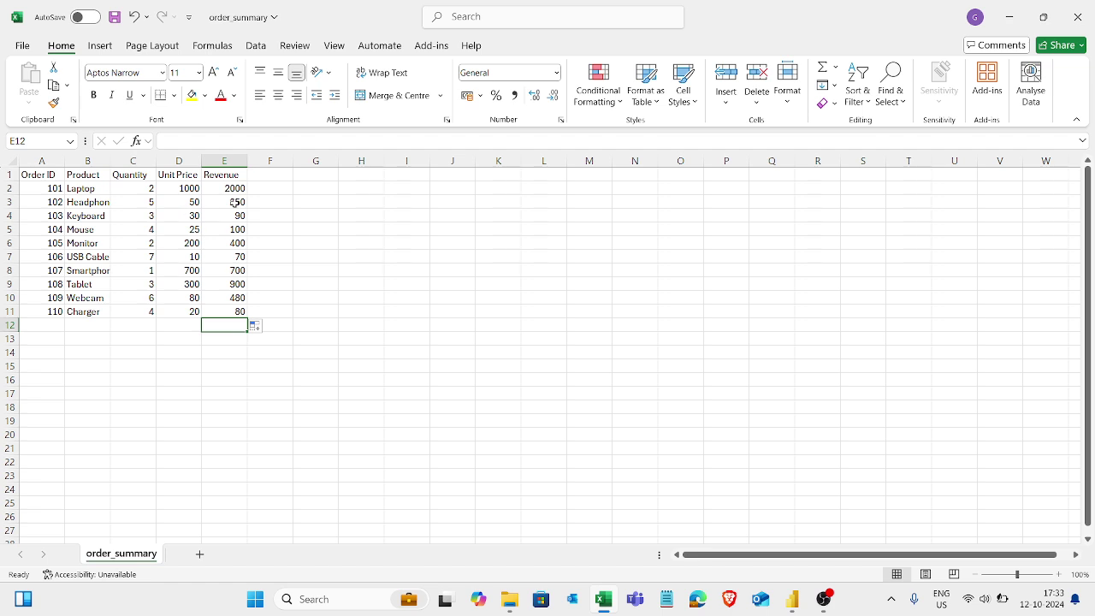
type("=s")
key("BackSpace")
type("si")
key("BackSpace")
type("um")
key("Tab")
left_click_drag(236, 189, 243, 312)
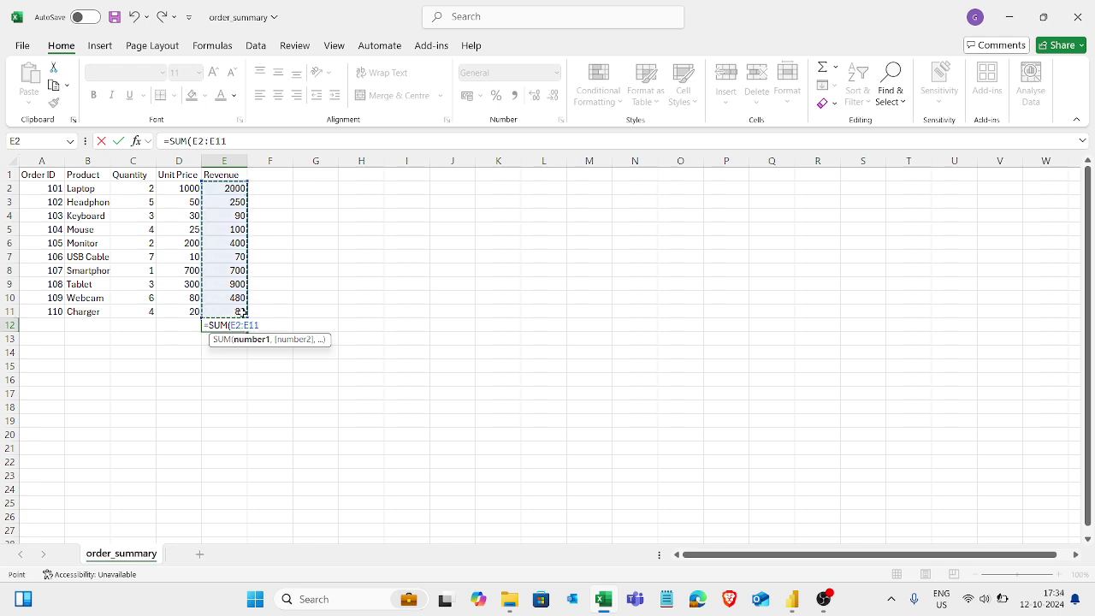
type(")")
key("Return")
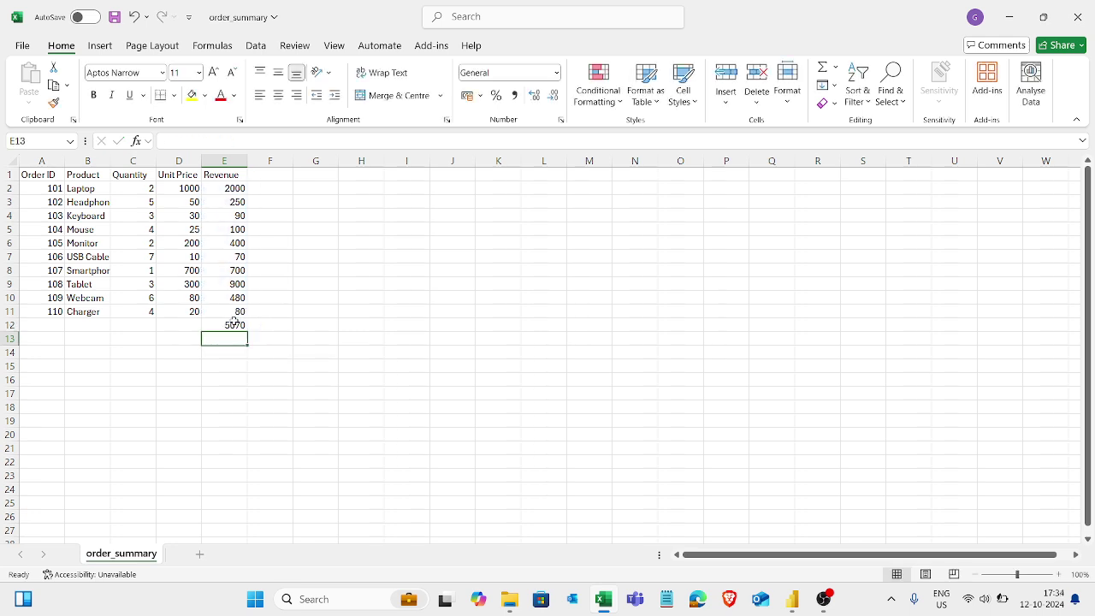
left_click(234, 326)
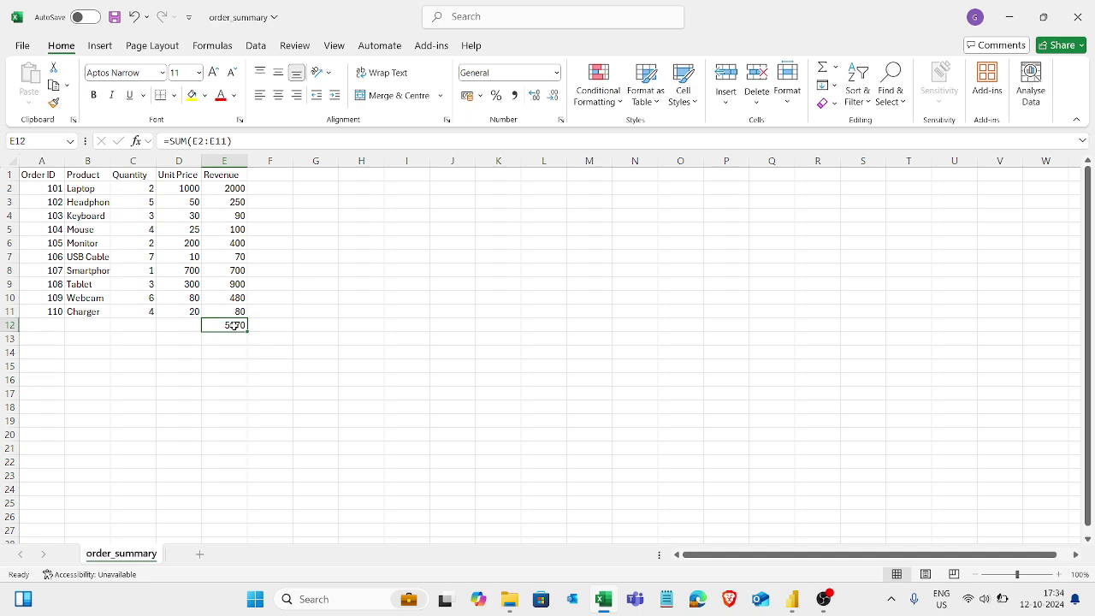
left_click(192, 95)
Label the total by entering Total Revenue in D12 and fit column D to its contents.
left_click(167, 328)
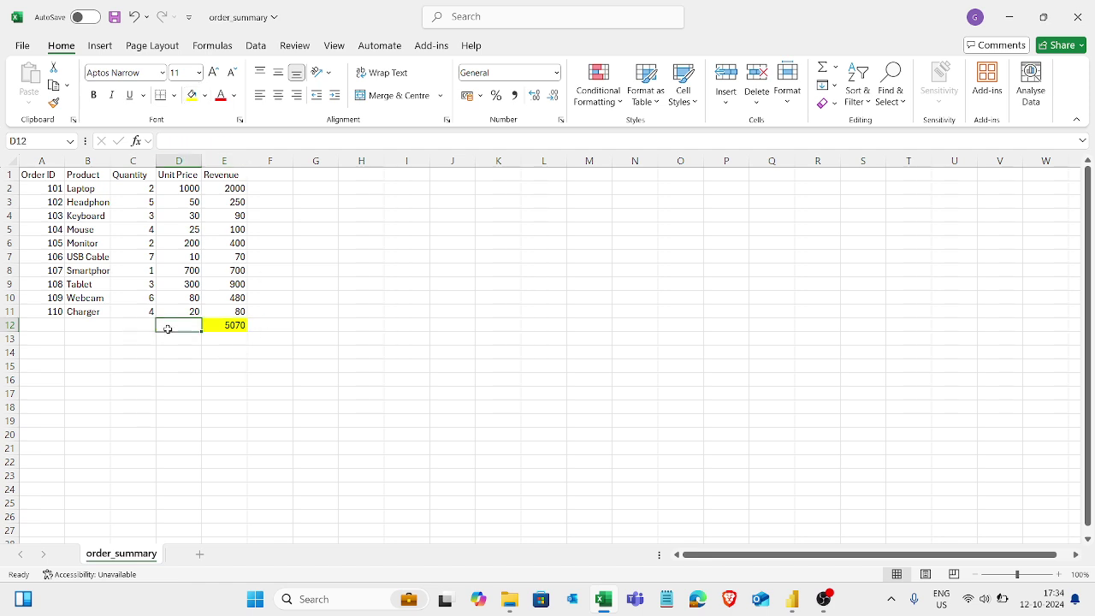
type("Tota")
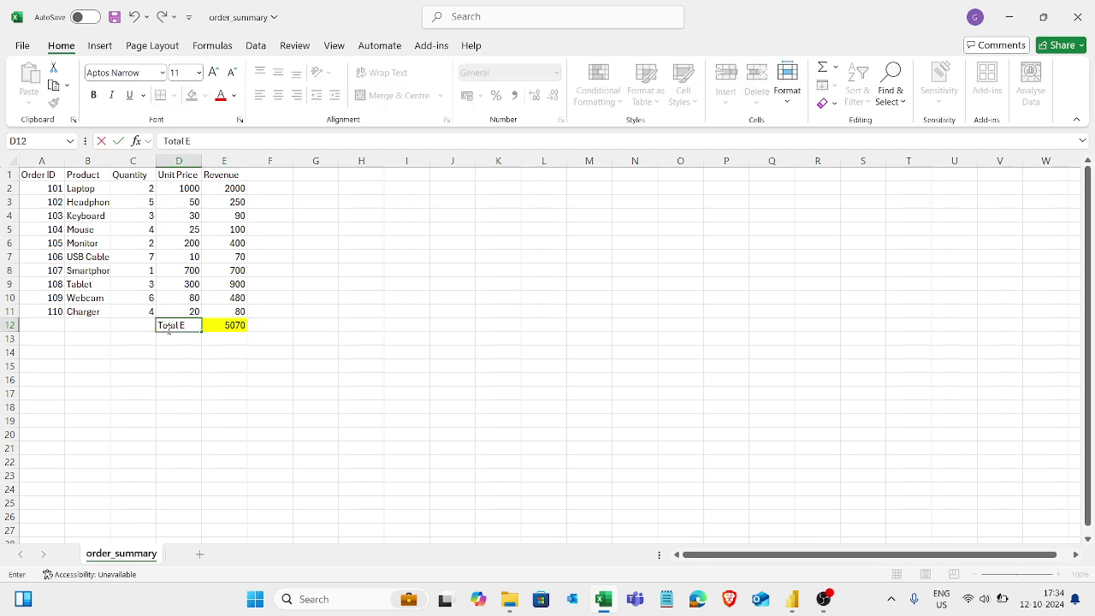
type("l E")
key("BackSpace")
type("Revenue")
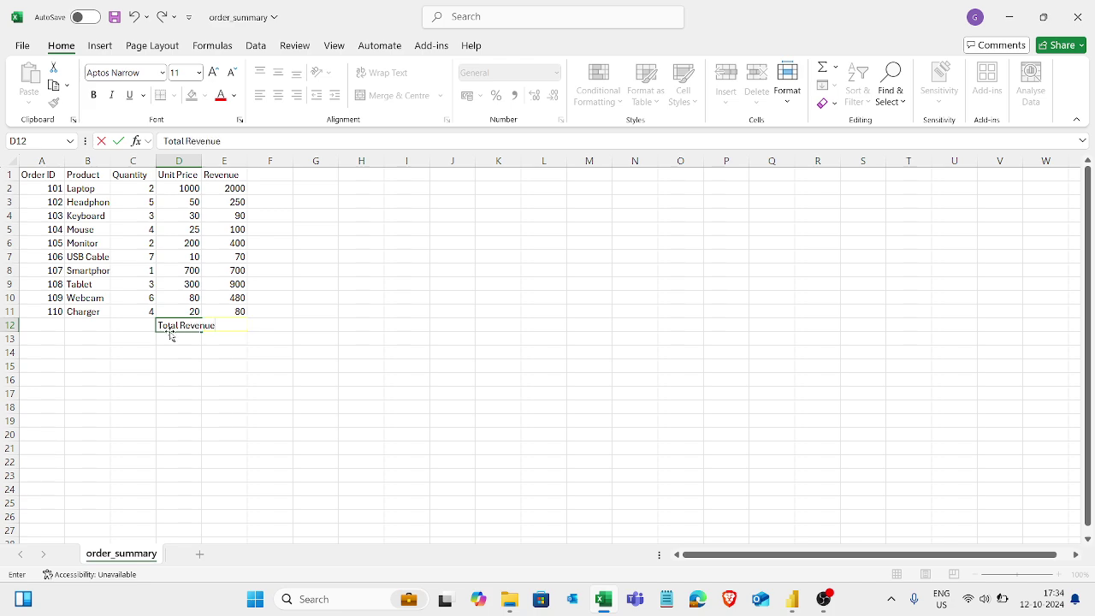
left_click(179, 349)
double_click(202, 161)
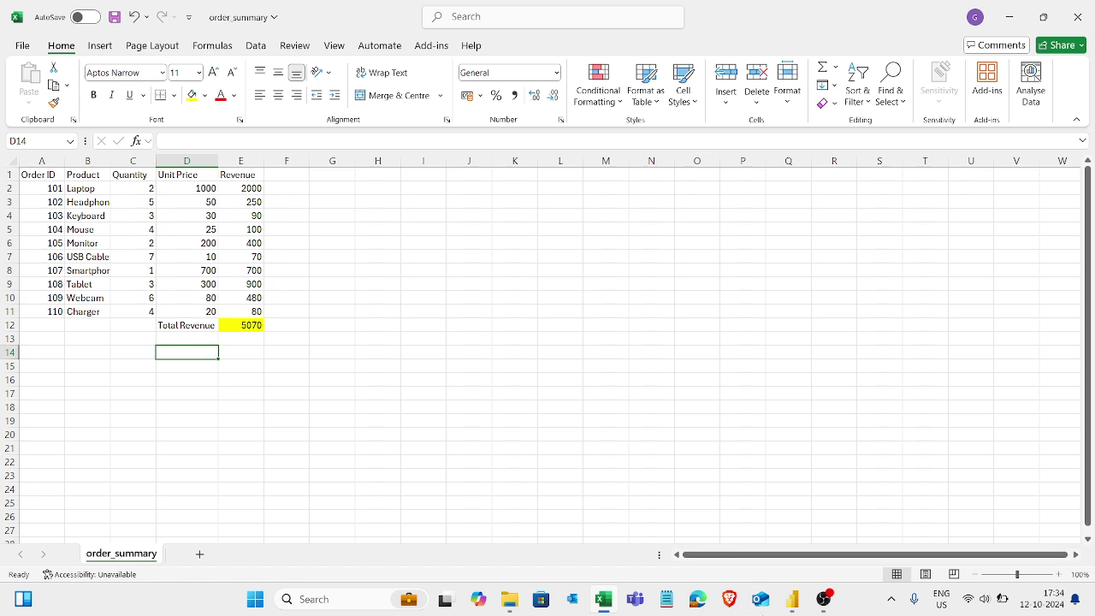
Switch to Power BI Desktop and add a new calculated column to Table in the table view.
left_click(787, 594)
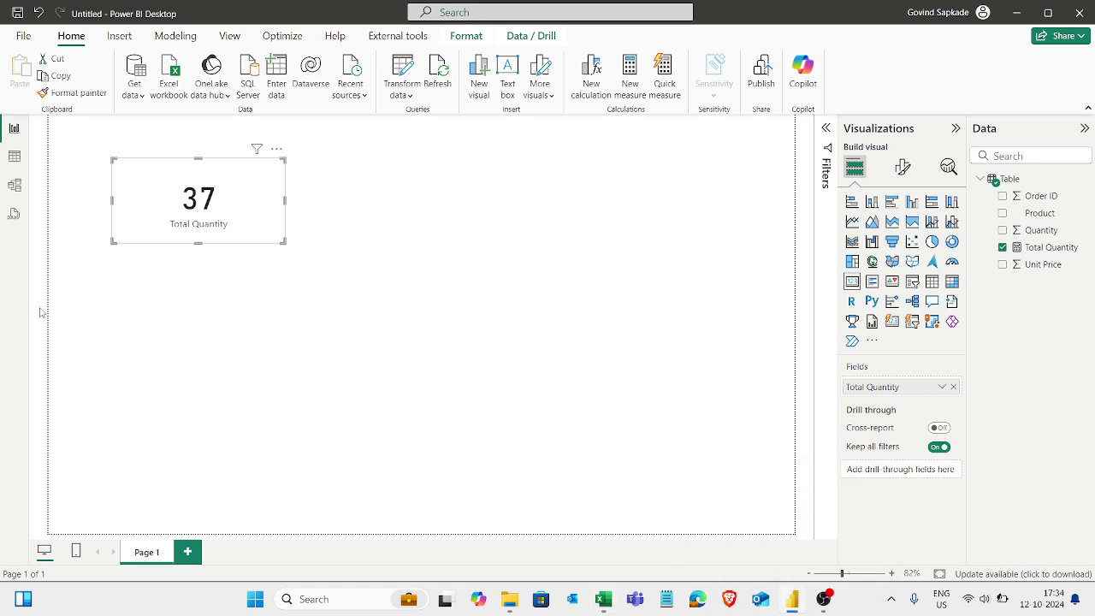
left_click(14, 158)
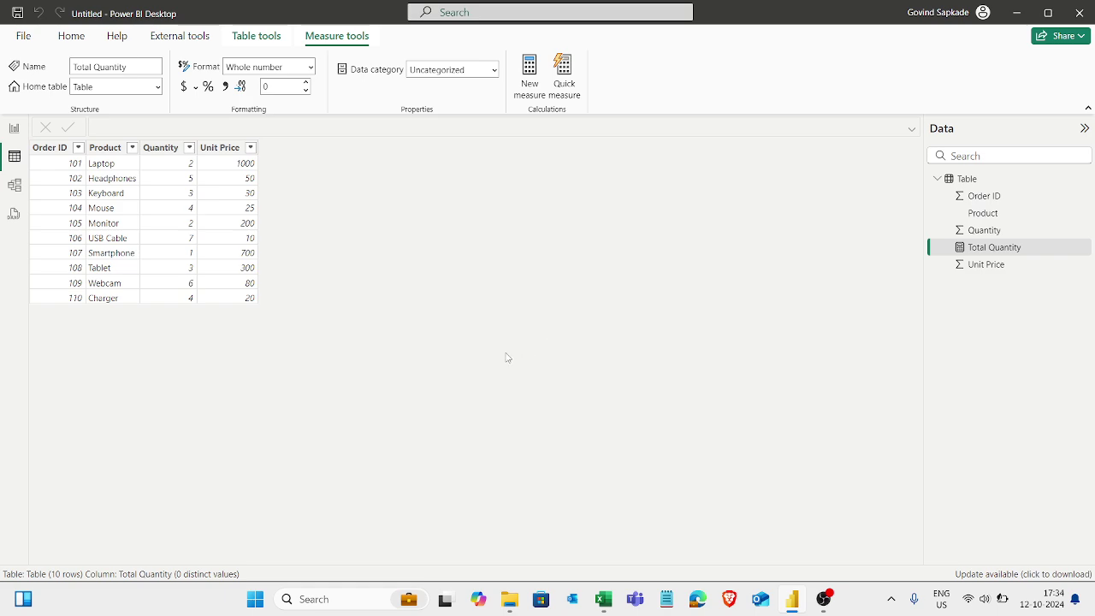
right_click(952, 180)
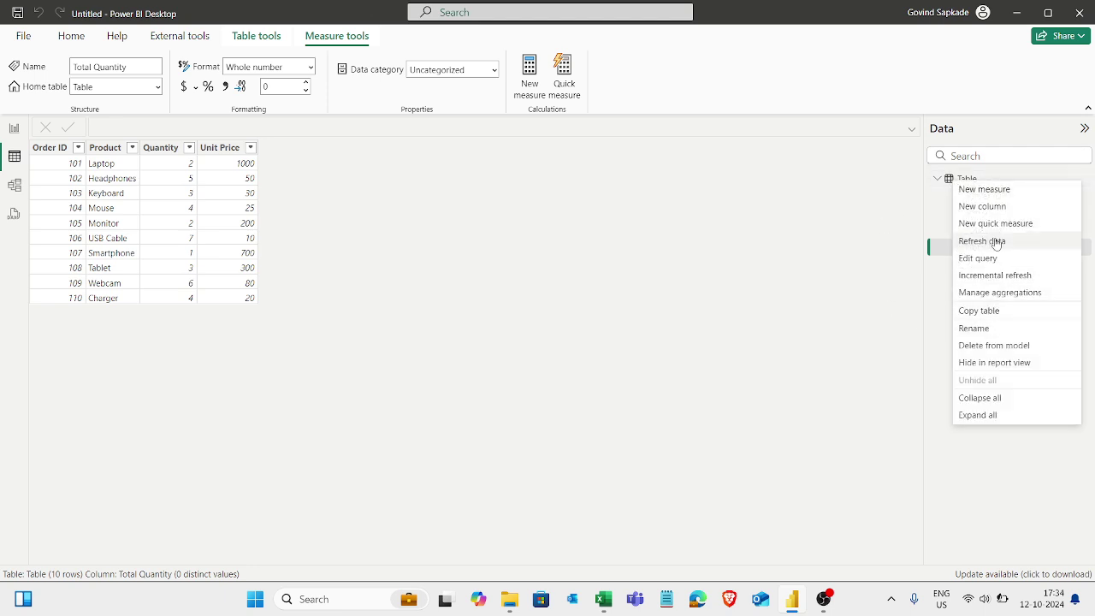
left_click(610, 266)
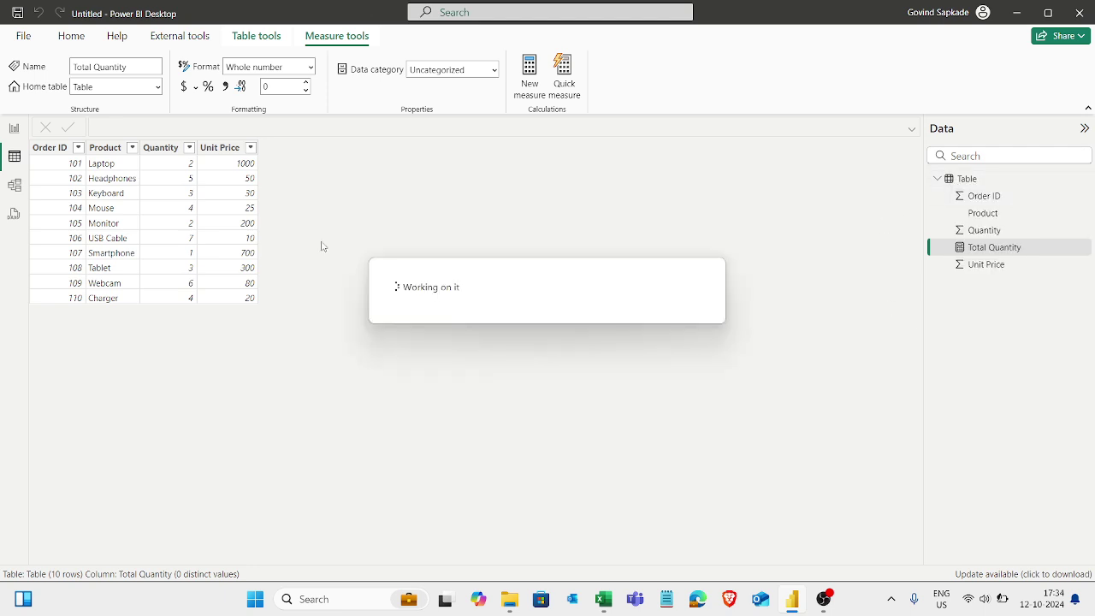
Define the new column as Revenue = [Total Quantity] * 'Table'[Unit Price].
key("BackSpace")
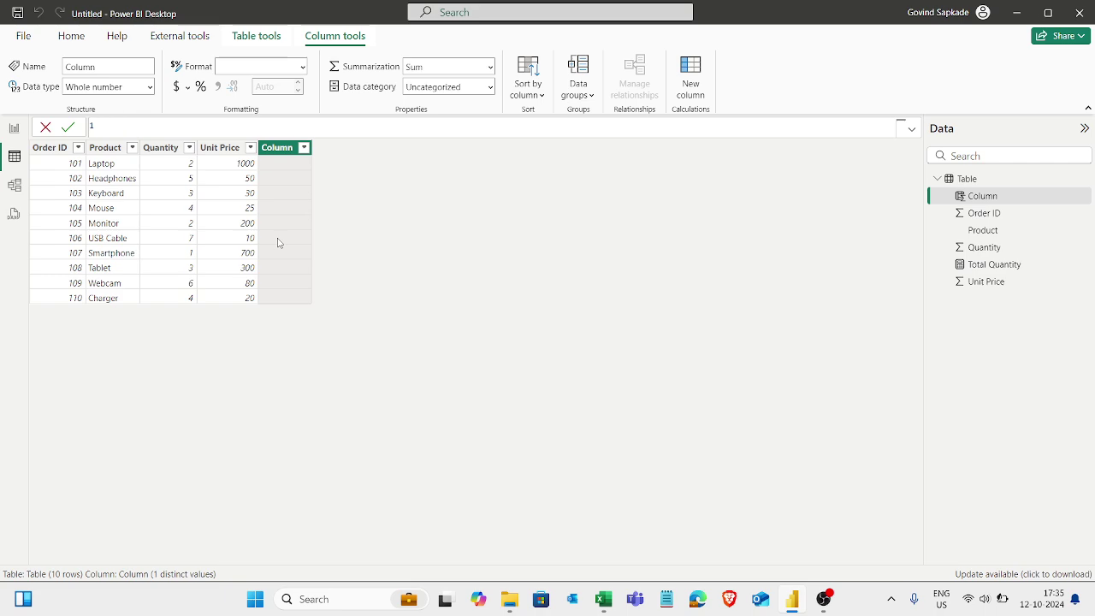
type("Revenye")
key("BackSpace")
key("BackSpace")
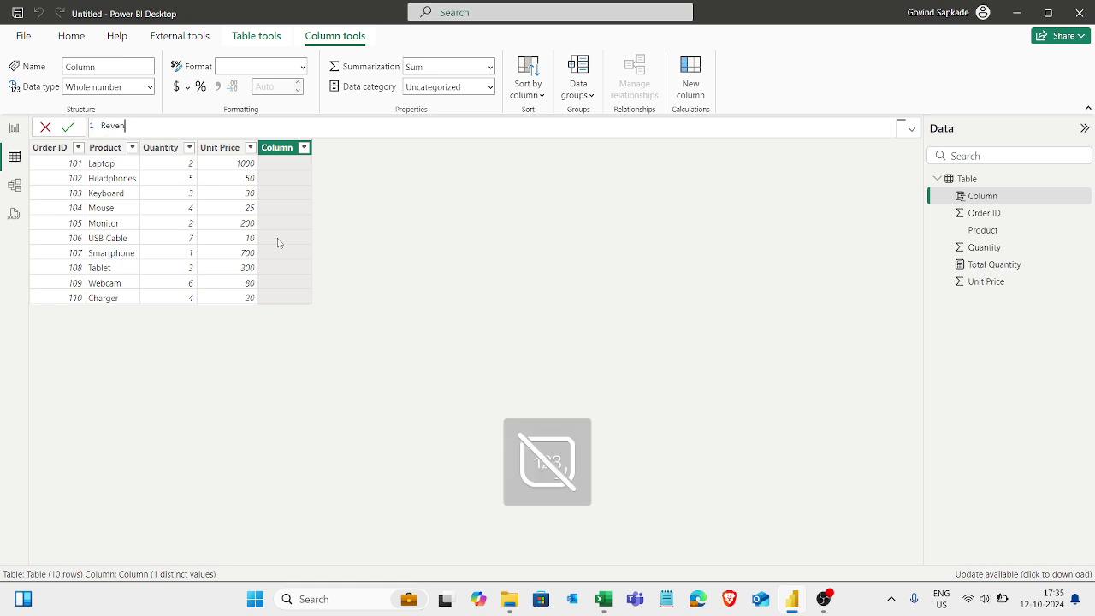
type("ue =")
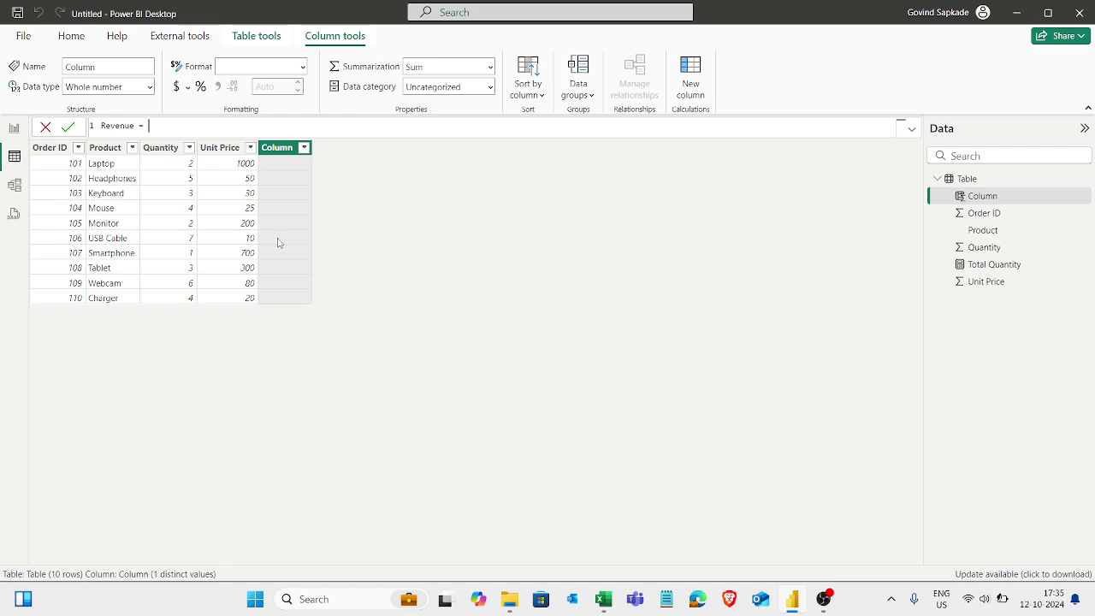
type(" Quan")
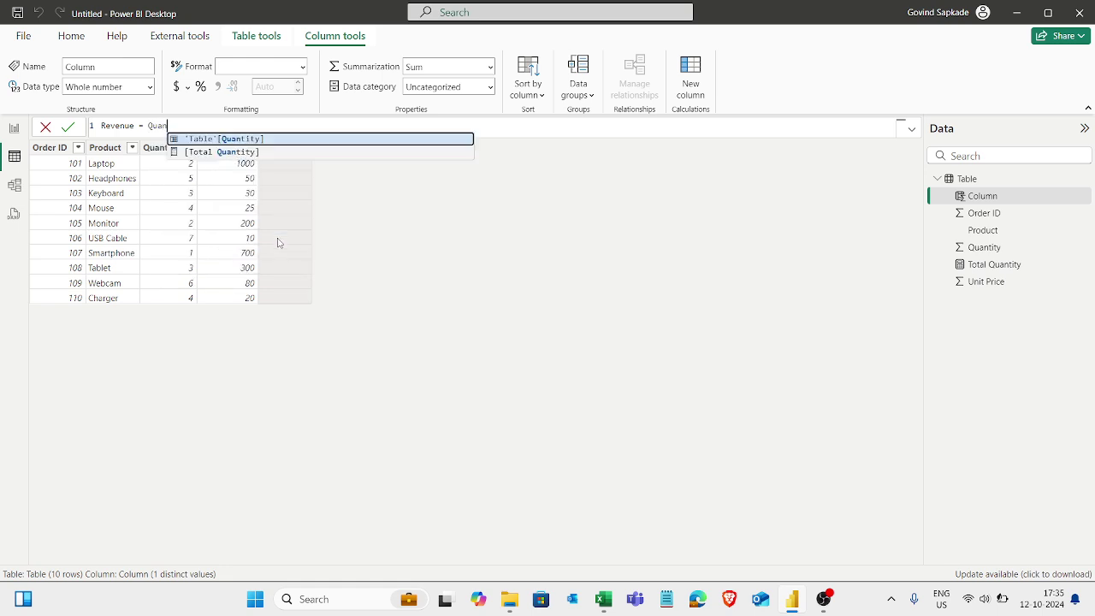
key("Down")
key("Tab")
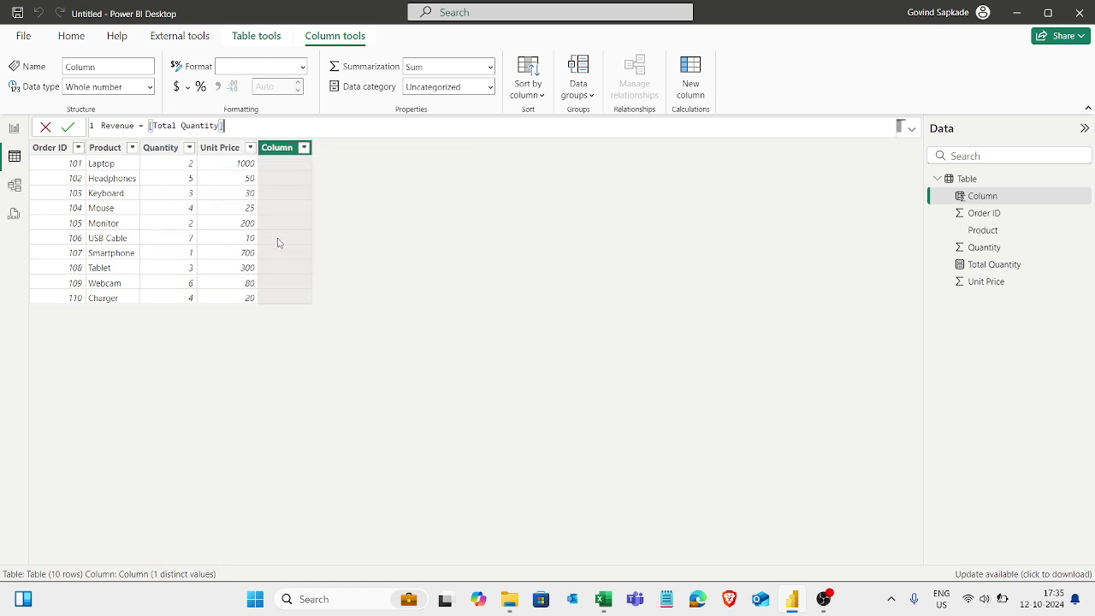
type("* uni")
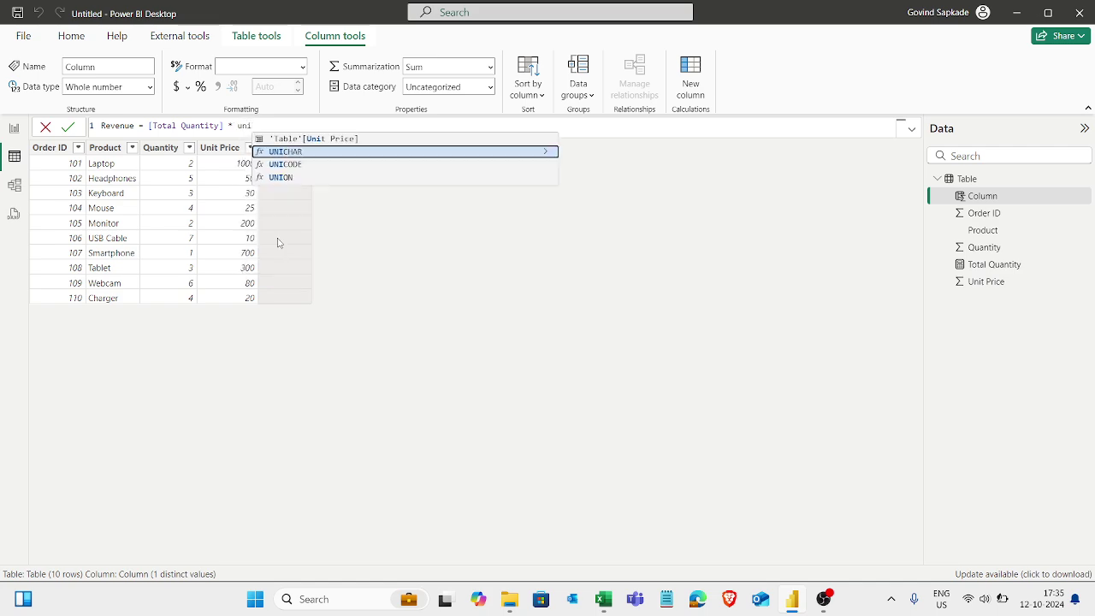
left_click(318, 140)
key("Return")
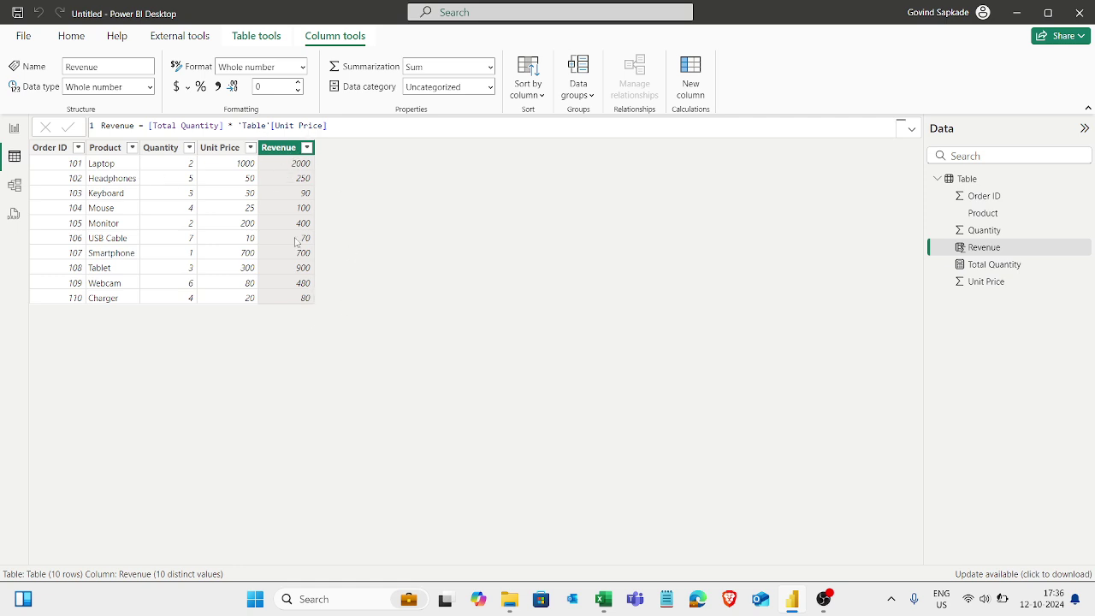
Return to the report view and create a new measure in Table.
left_click(14, 127)
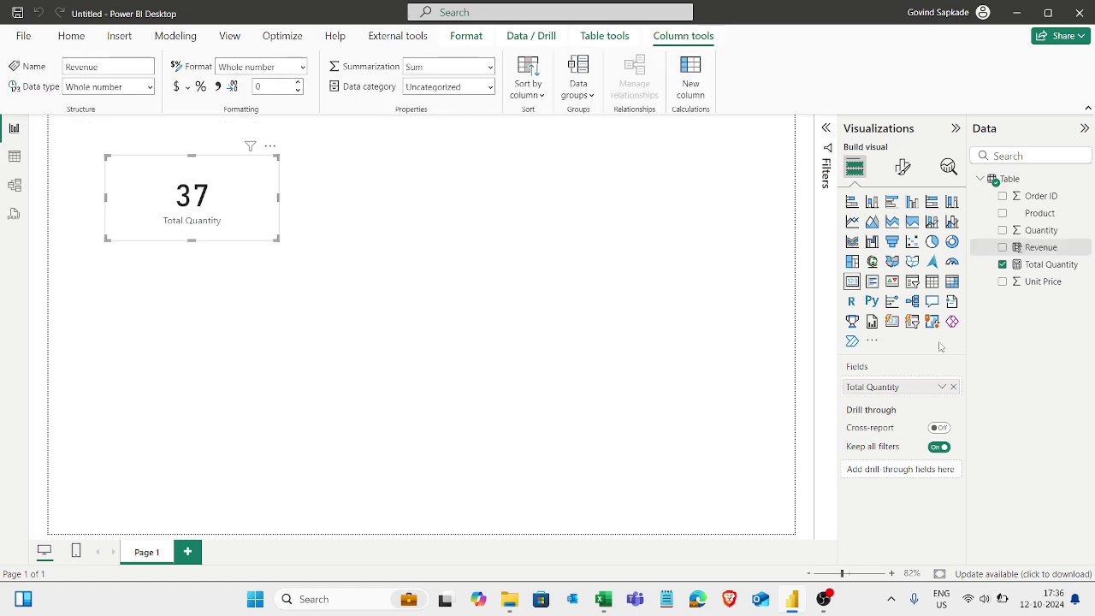
right_click(1005, 181)
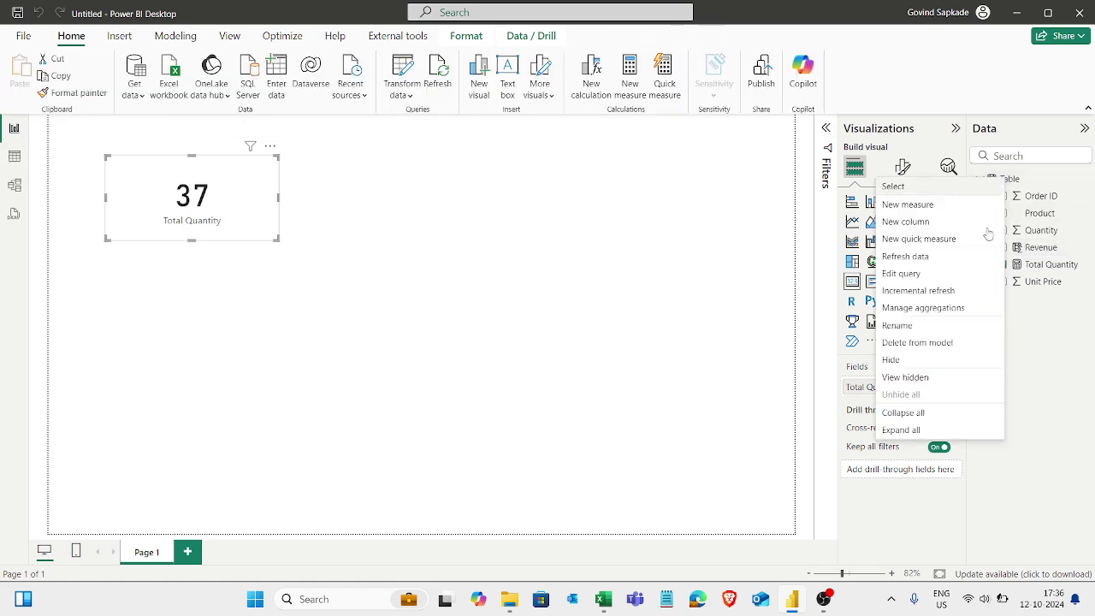
left_click(930, 208)
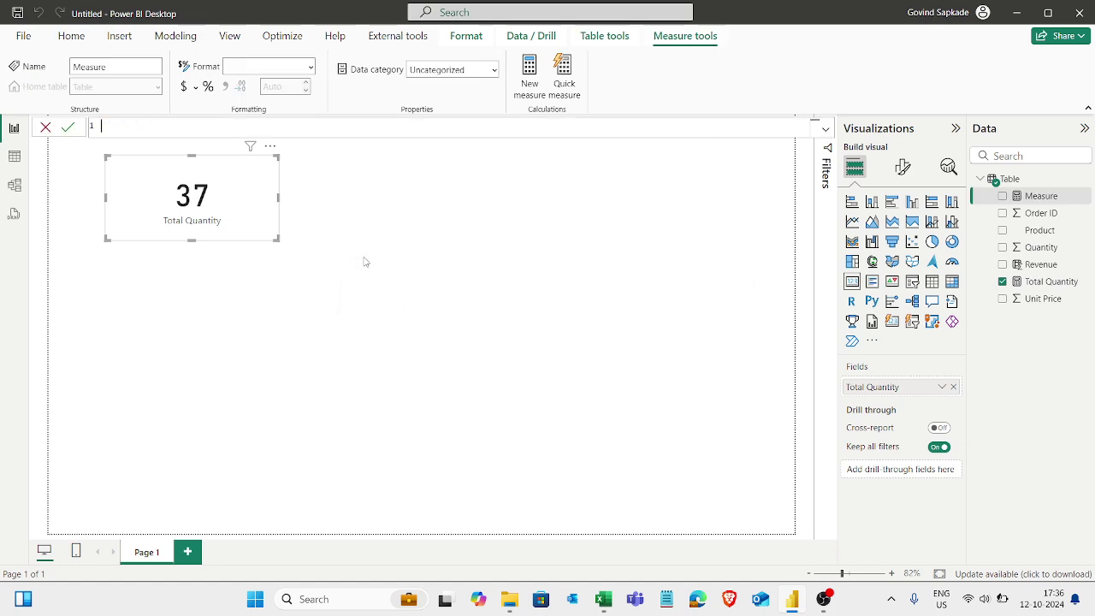
type("SUm")
key("BackSpace")
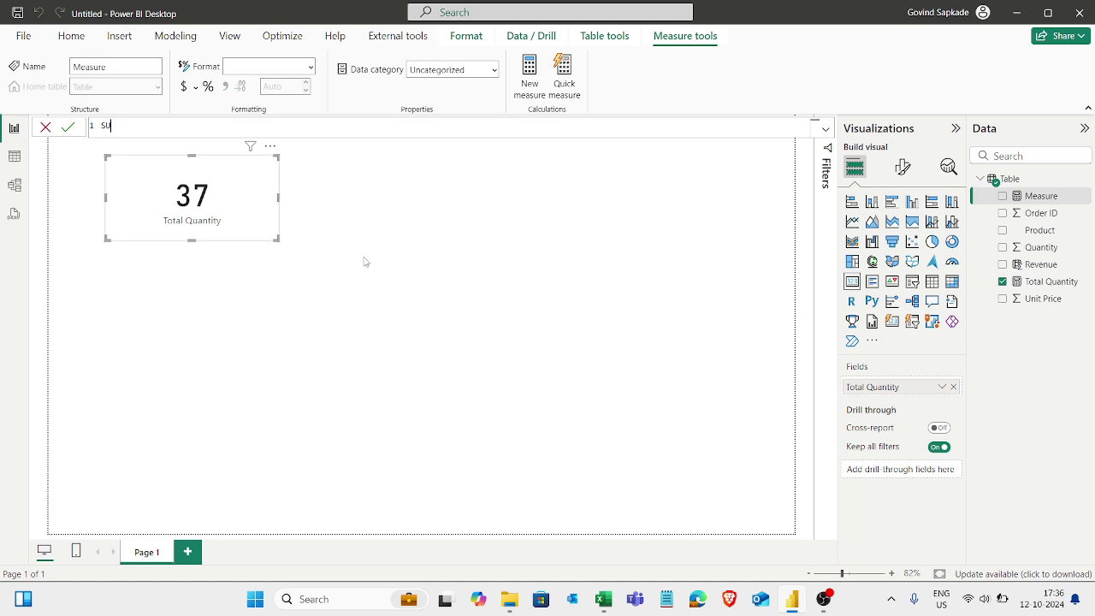
type("M = ")
type("=")
key("BackSpace")
key("BackSpace")
key("BackSpace")
key("BackSpace")
key("BackSpace")
key("BackSpace")
Define the new measure as Total Revnue = SUM('Table'[Revenue]).
type("Toa")
key("BackSpace")
type("tal Revnue = SUM(")
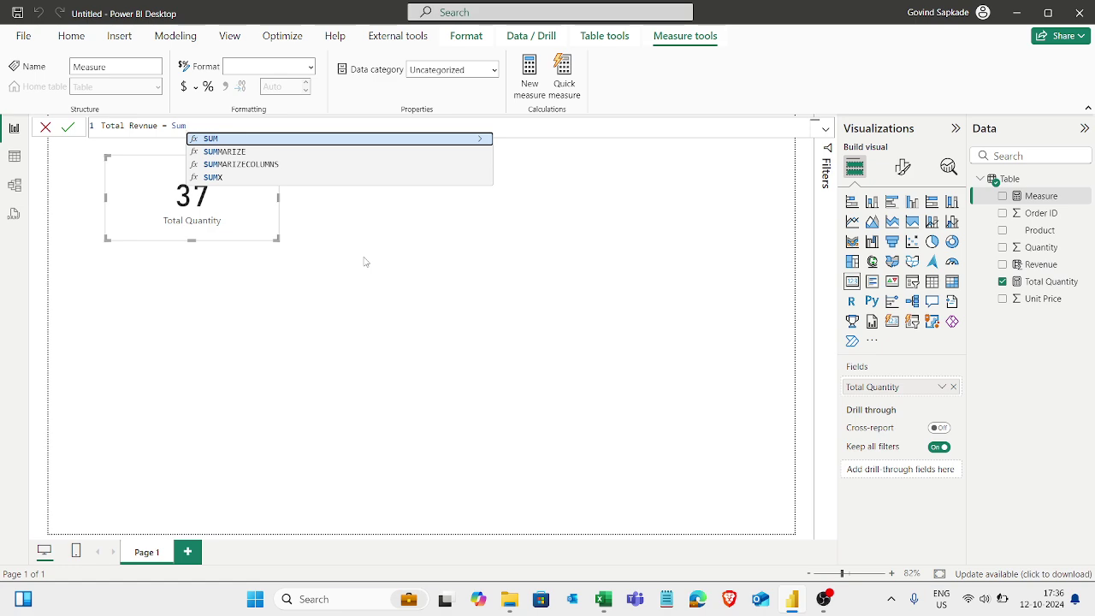
type(" reb")
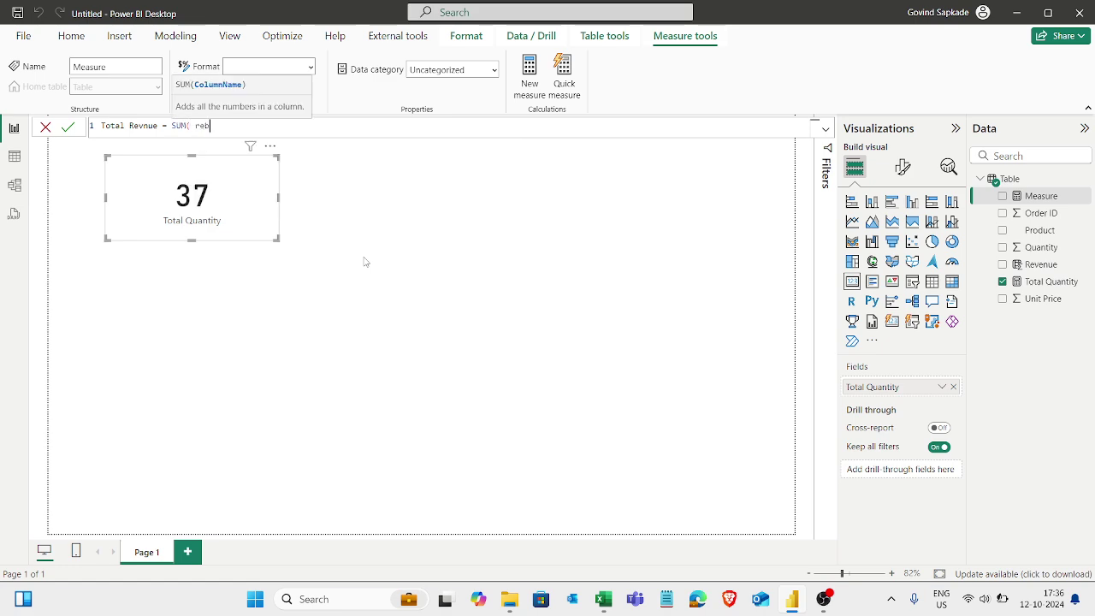
key("BackSpace")
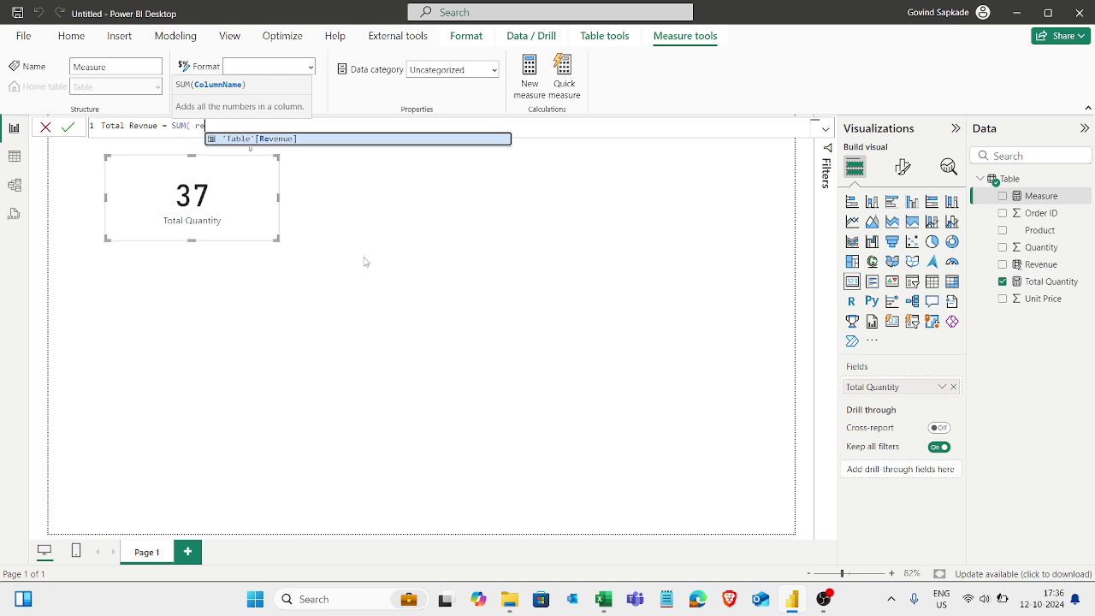
left_click(320, 140)
type(")")
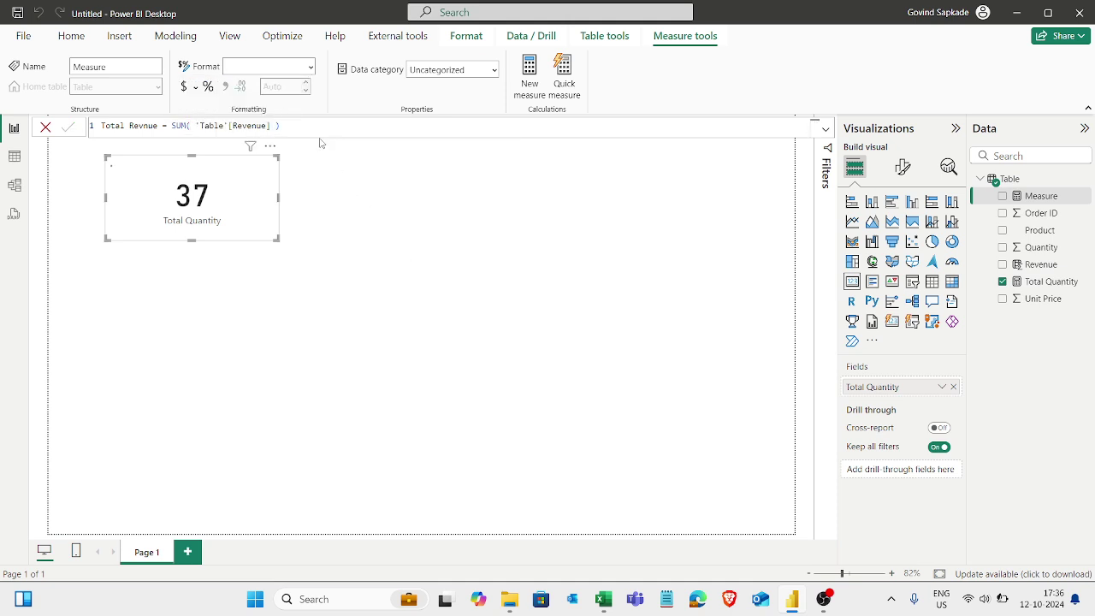
key("Return")
Show the Total Revnue measure in a card visual placed beside the Total Quantity card.
left_click_drag(1042, 283, 579, 230)
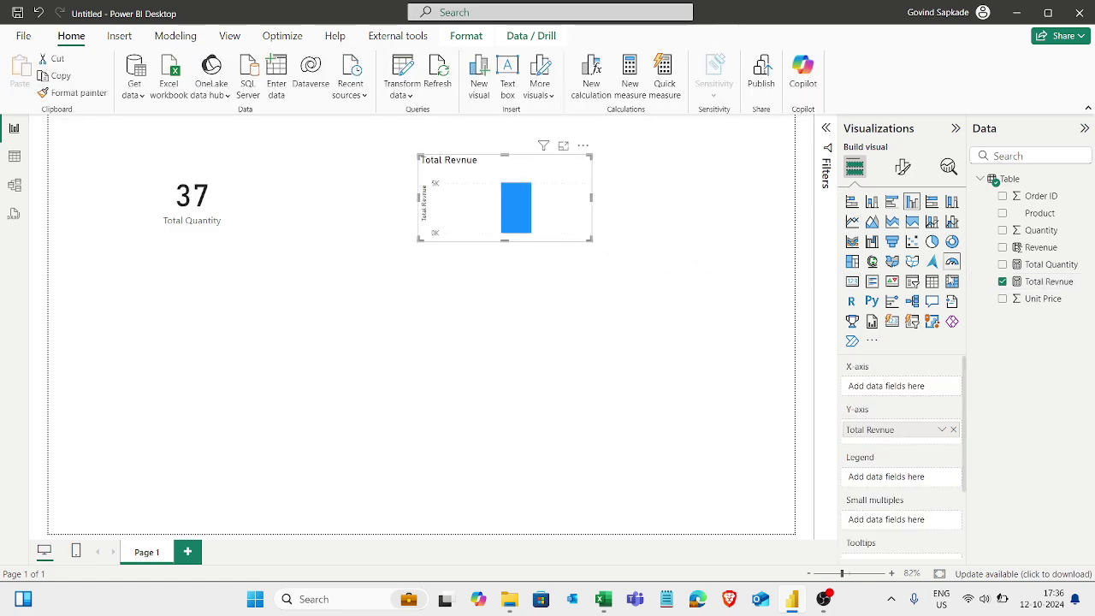
left_click(852, 281)
left_click_drag(521, 203, 406, 203)
Compare the revenue card with the Total Revenue cell in Excel's order_summary workbook and return to Power BI Desktop.
mouse_move(603, 599)
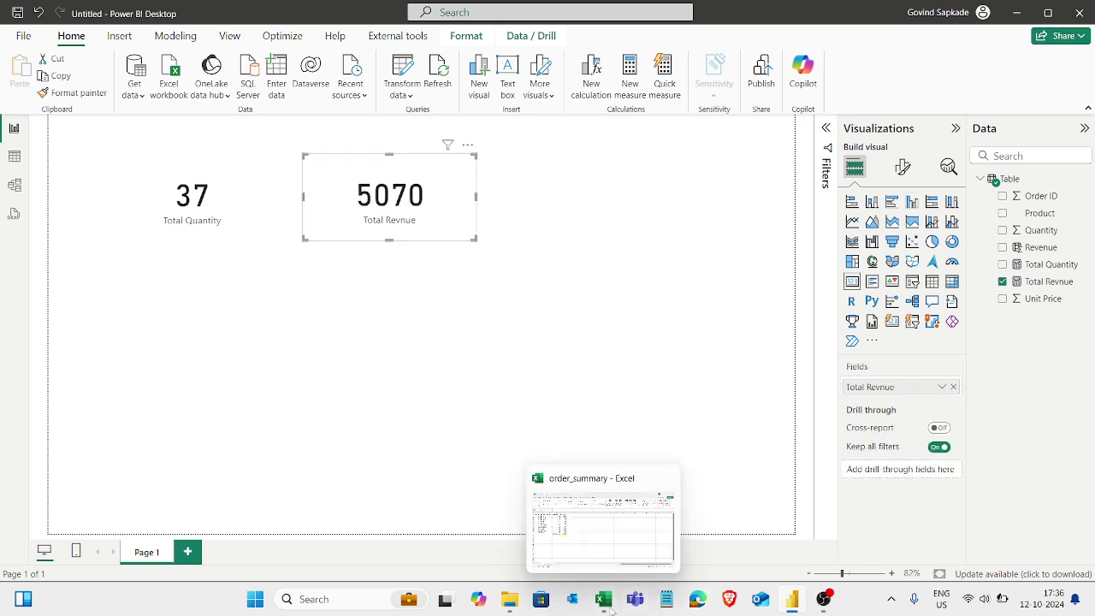
left_click(588, 545)
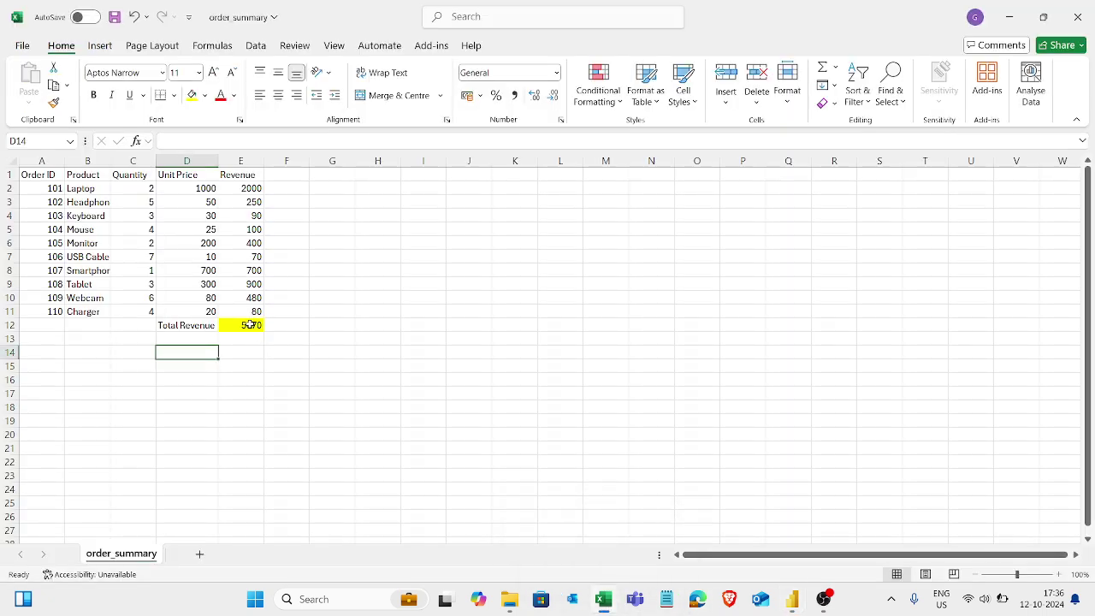
mouse_move(793, 596)
left_click(791, 541)
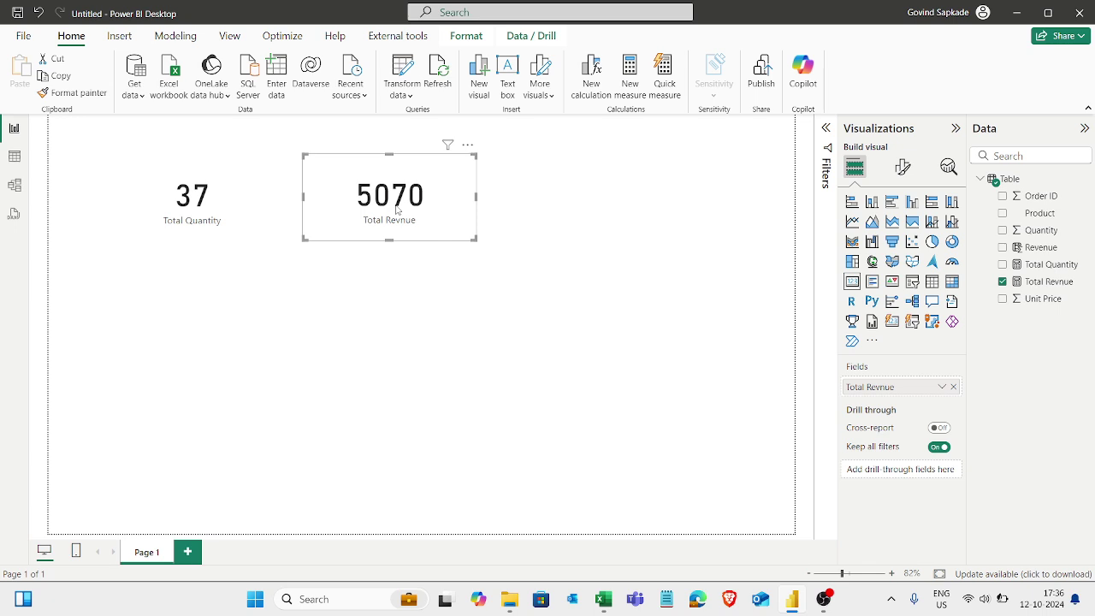
Create another measure in Table named Total Revnue (sumx), leaving its formula for a new line.
right_click(1010, 180)
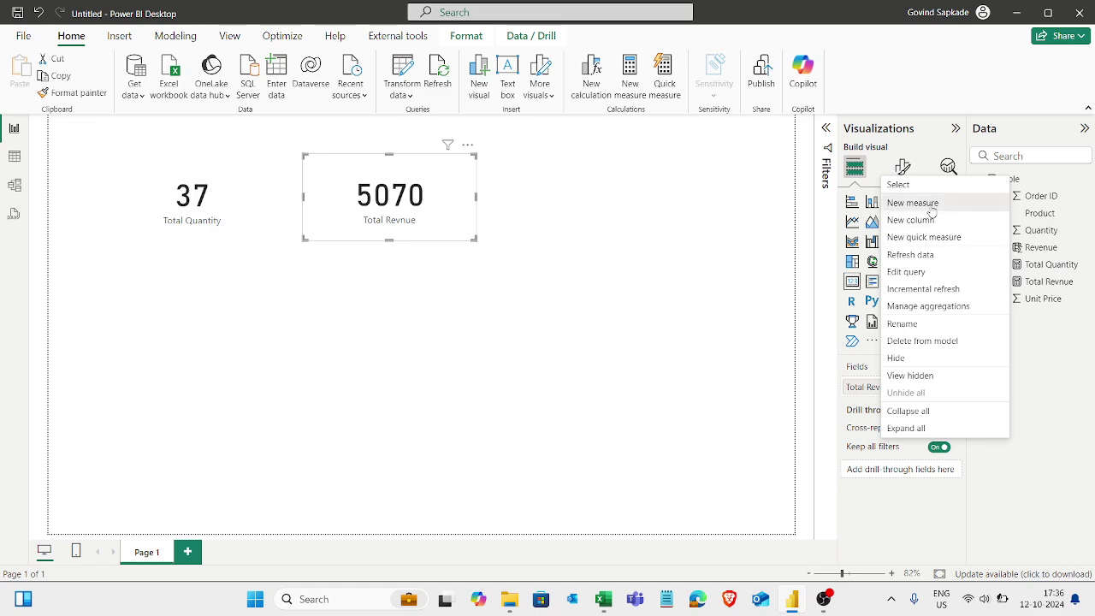
left_click(923, 206)
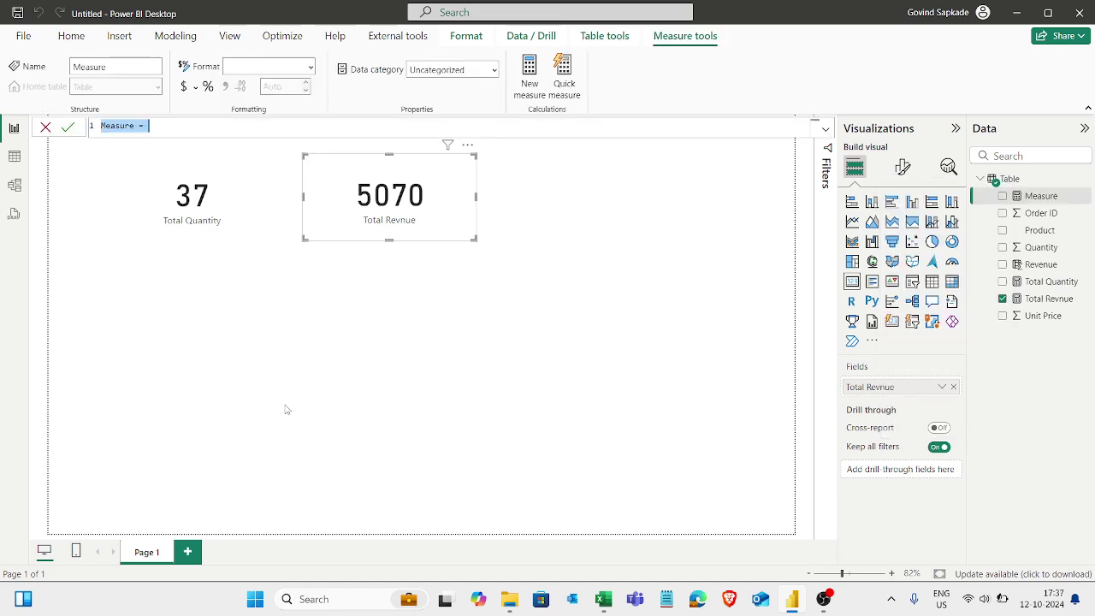
key("BackSpace")
type("Total Revnue ")
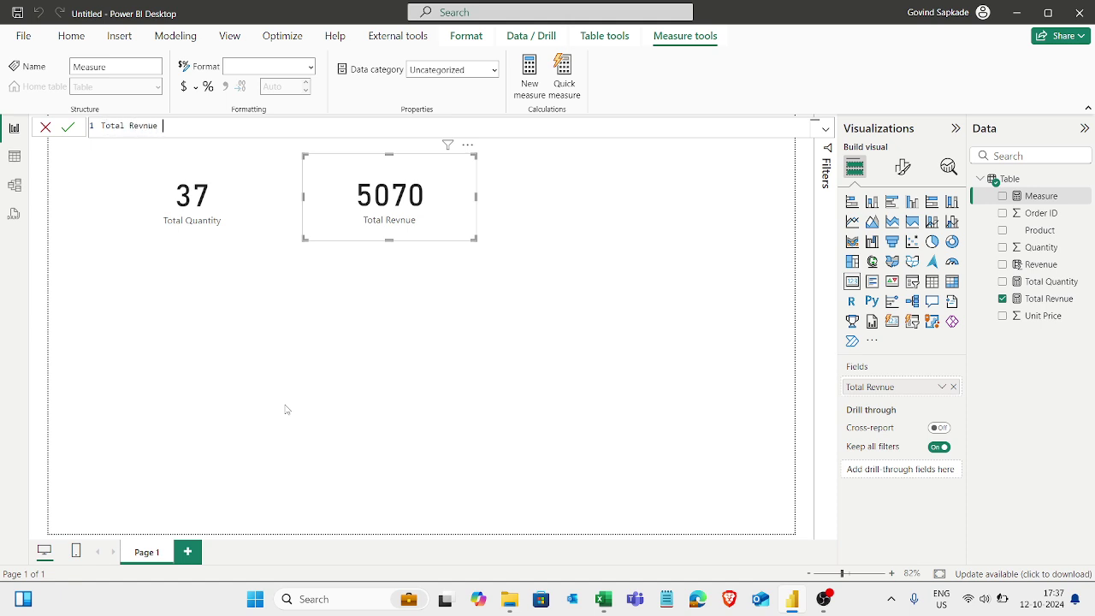
type("(sumx) ")
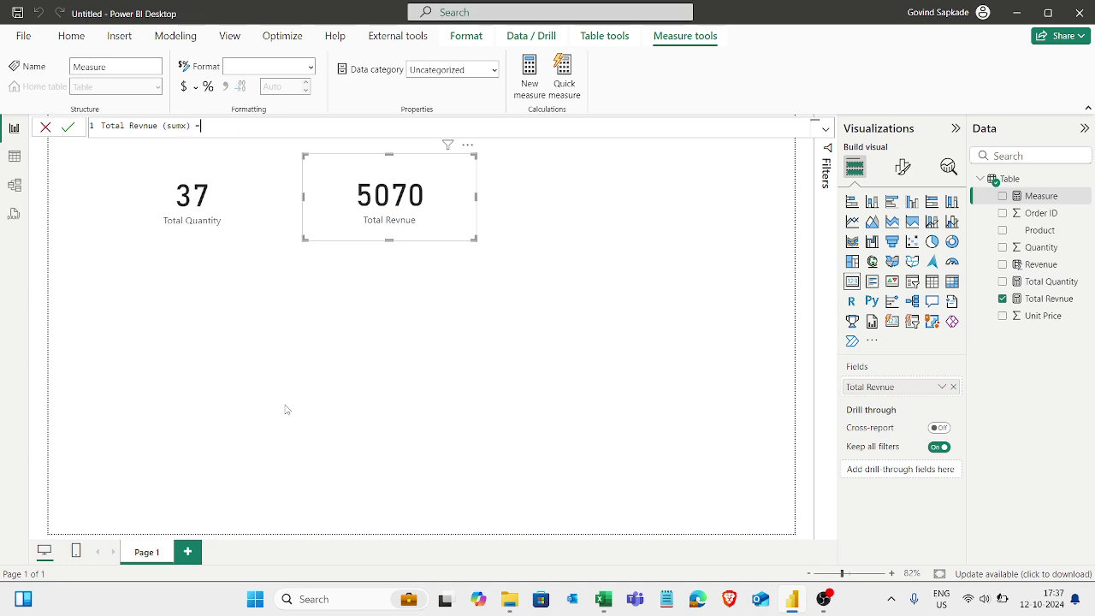
type("=")
key("shift+Return")
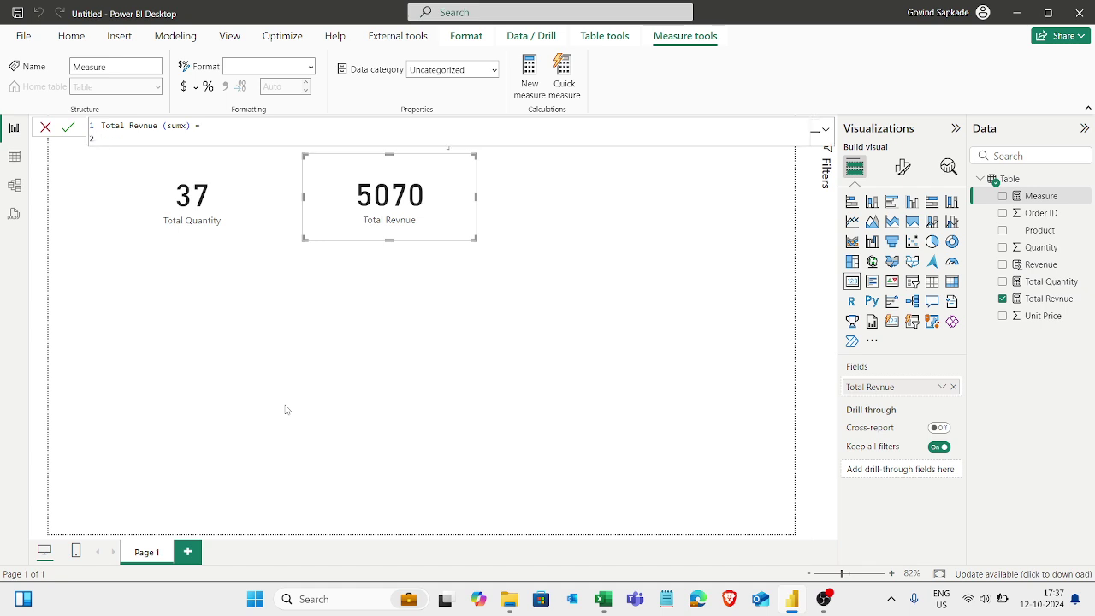
Start the Total Revnue (sumx) formula with SUMX, giving 'Table' on a new line as its table argument.
type("SUm")
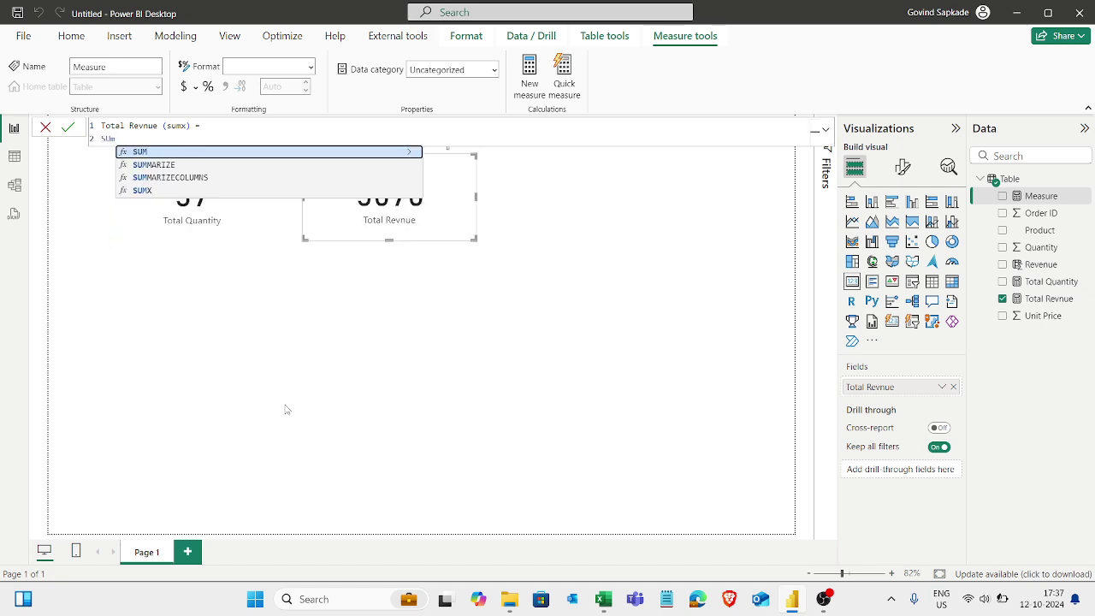
left_click(149, 191)
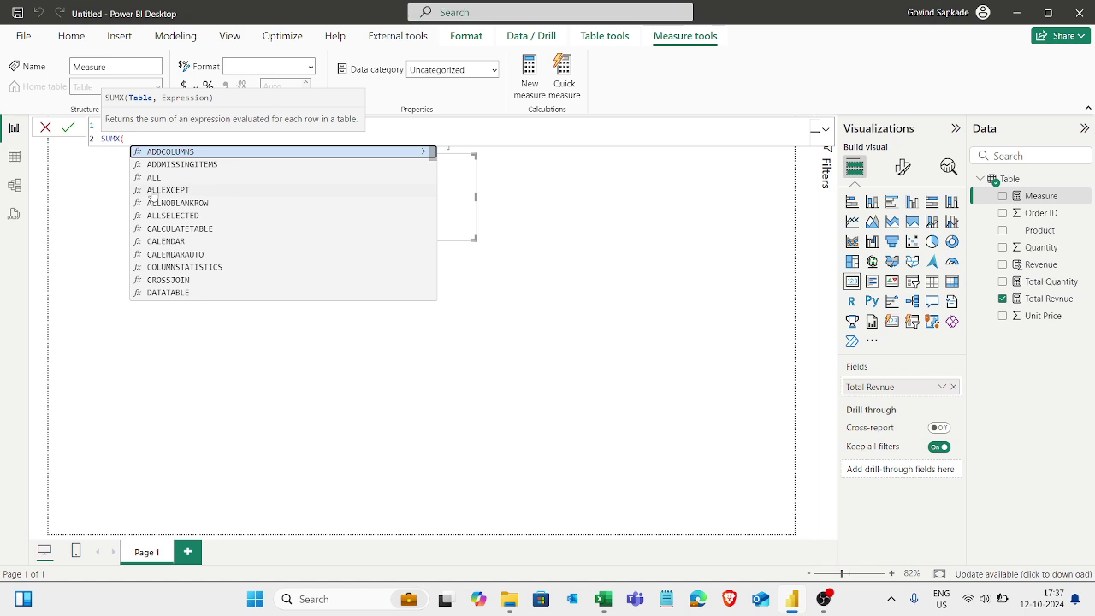
key("shift+Return")
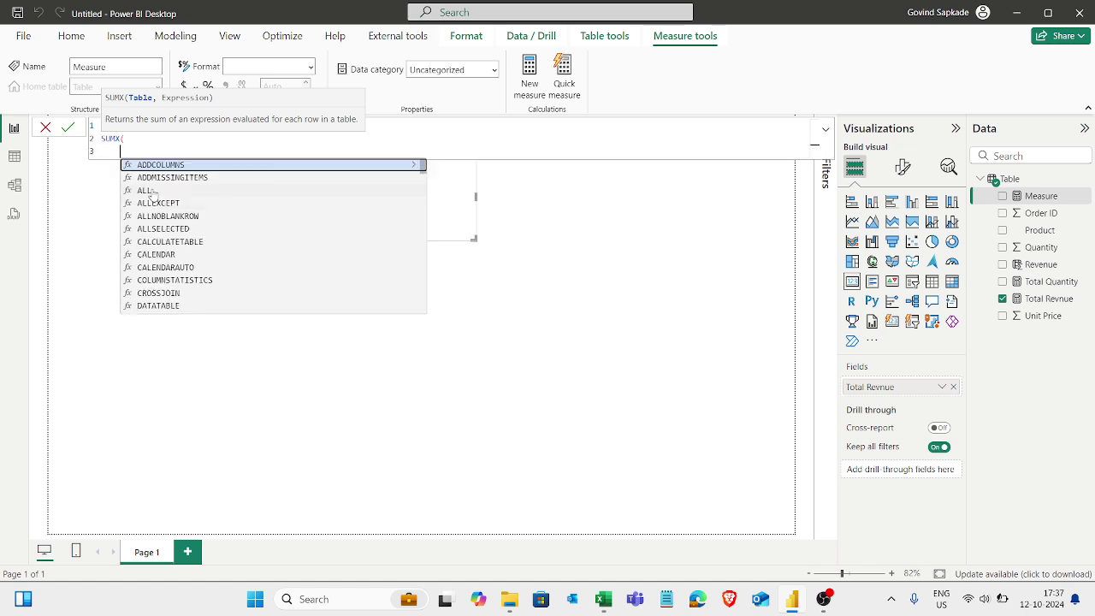
type("Tab")
key("Tab")
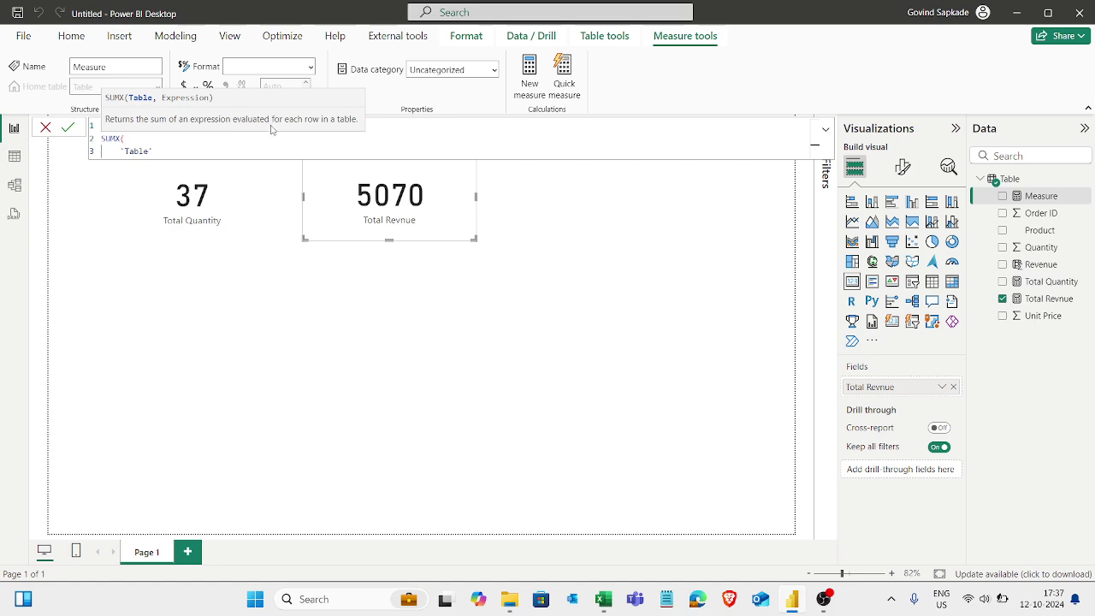
type(", ")
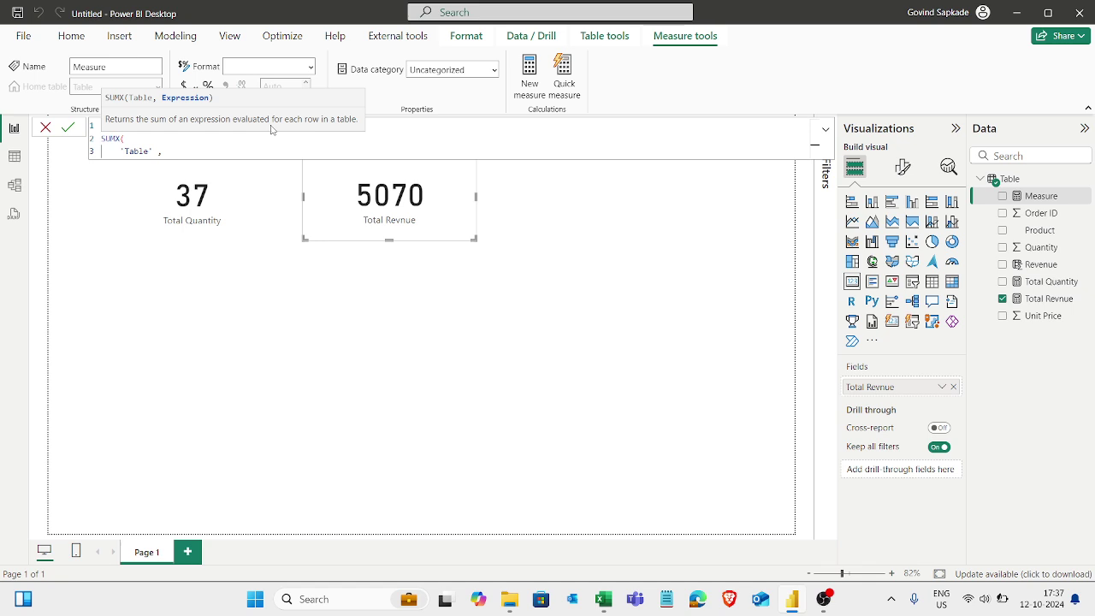
Complete the SUMX expression as 'Table'[Quantity] * 'Table'[Unit Price], commit the measure, and highlight that expression.
type("quan")
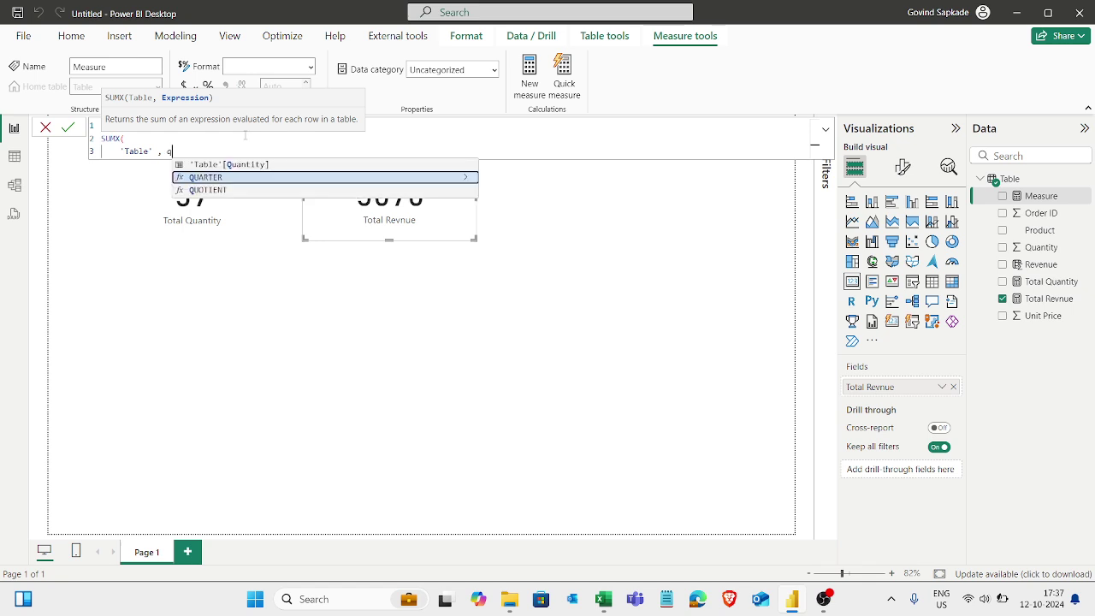
left_click(262, 163)
type("*")
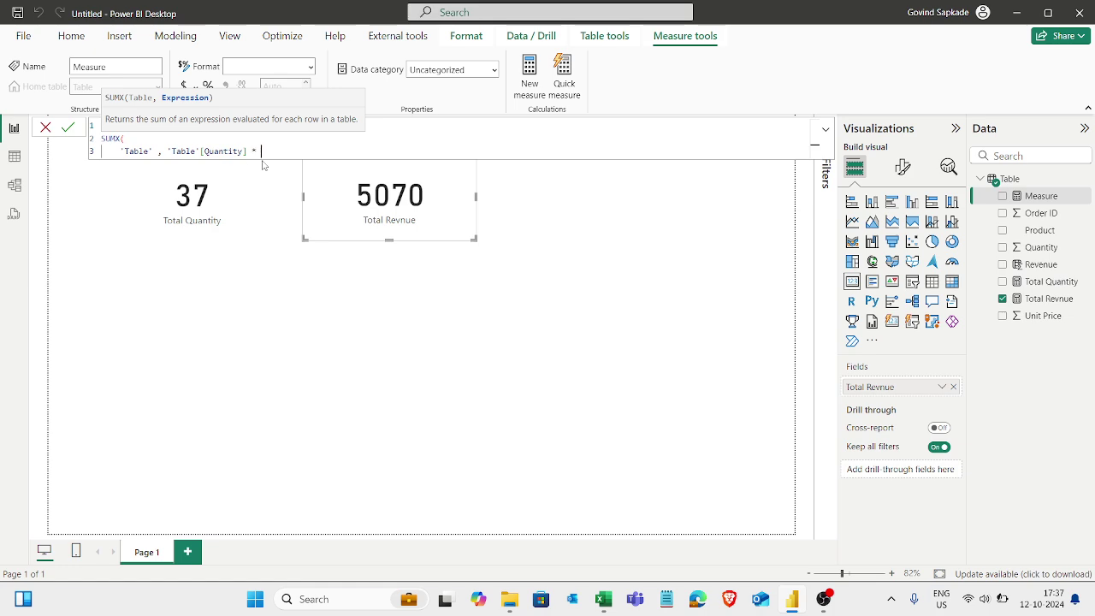
type(" uni")
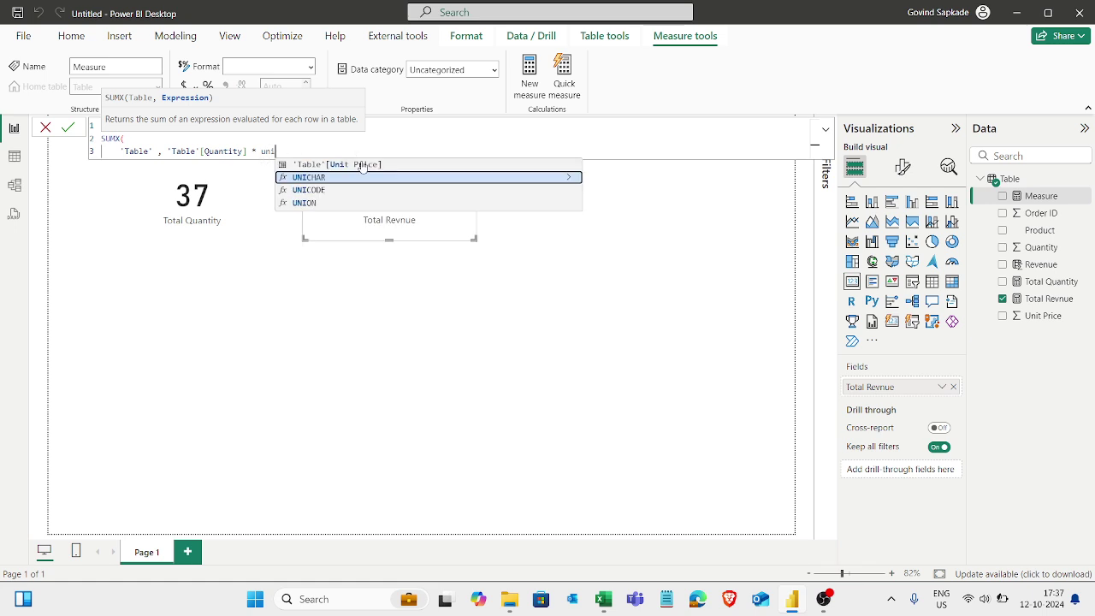
left_click(363, 164)
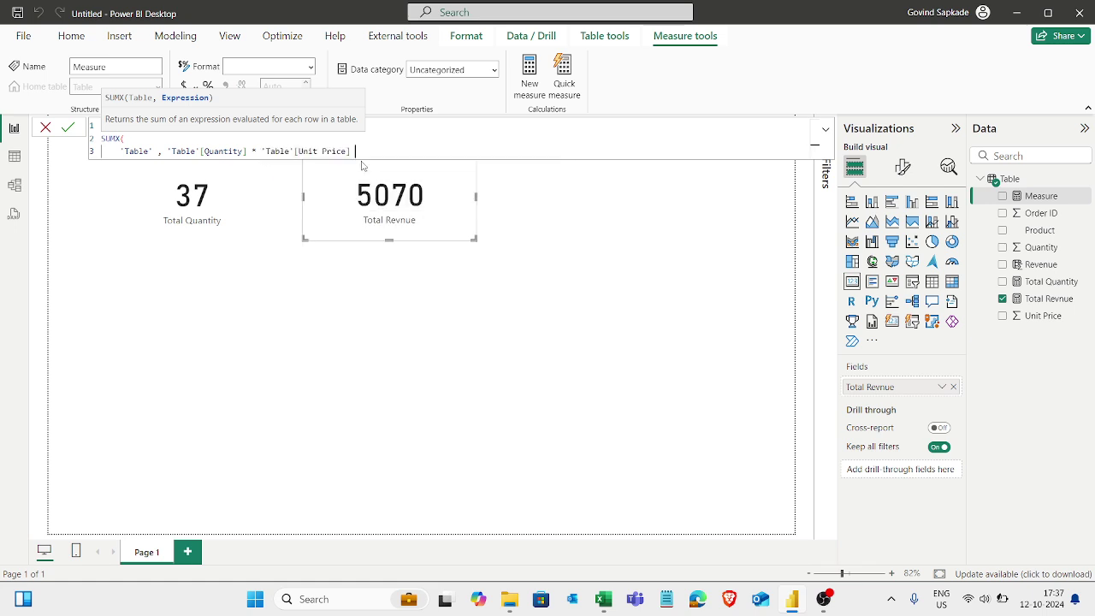
type(")")
key("Return")
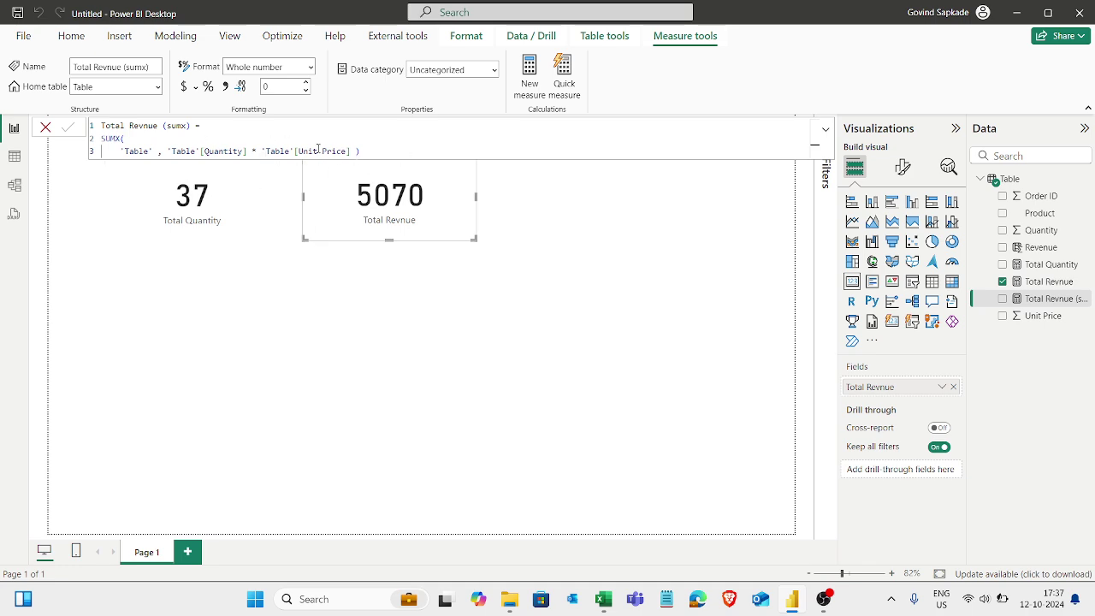
left_click_drag(168, 151, 349, 154)
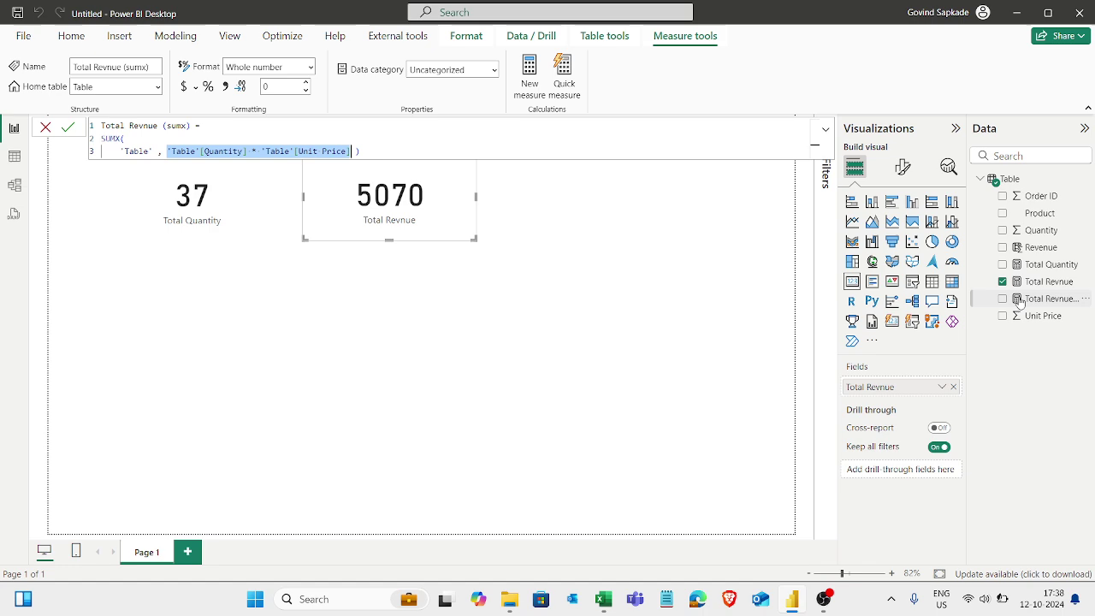
Show the Total Revnue (sumx) measure in a card visual placed directly below the Total Revnue card.
left_click_drag(1050, 298, 460, 333)
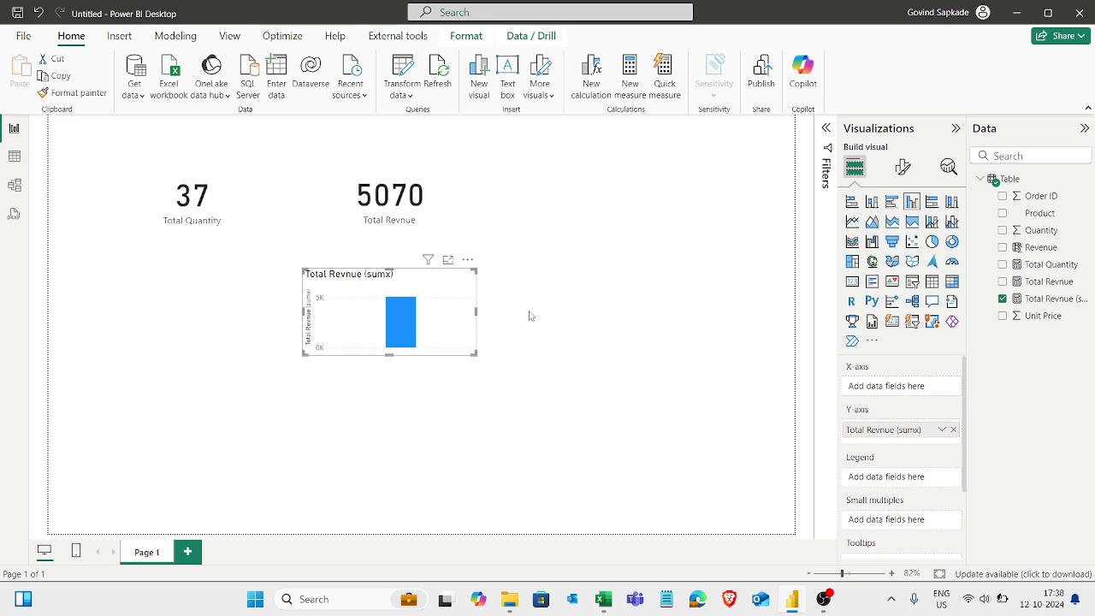
left_click(852, 282)
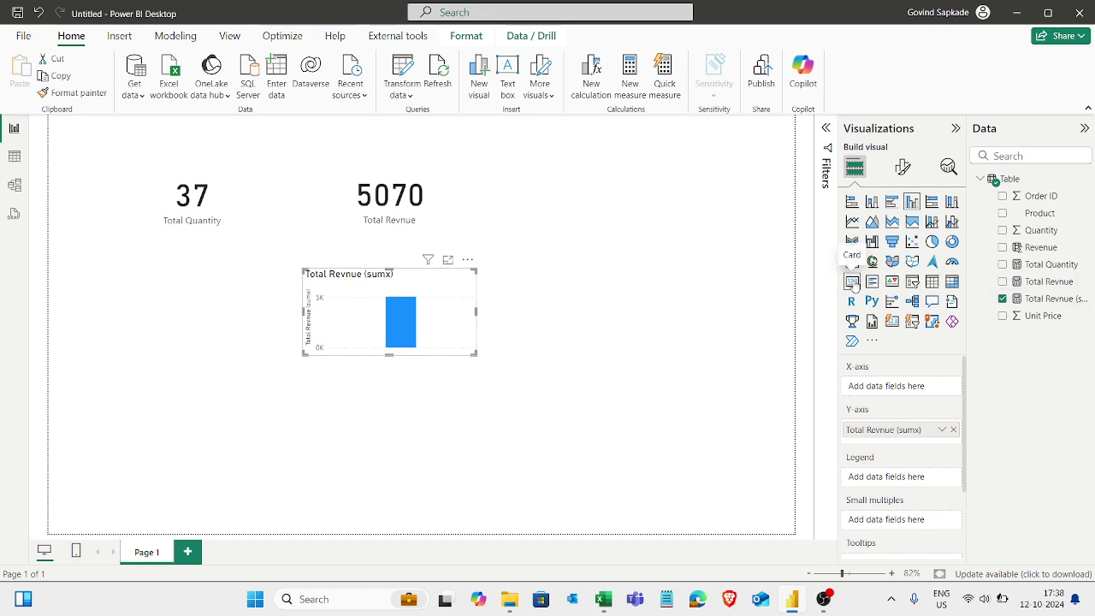
left_click_drag(394, 326, 399, 317)
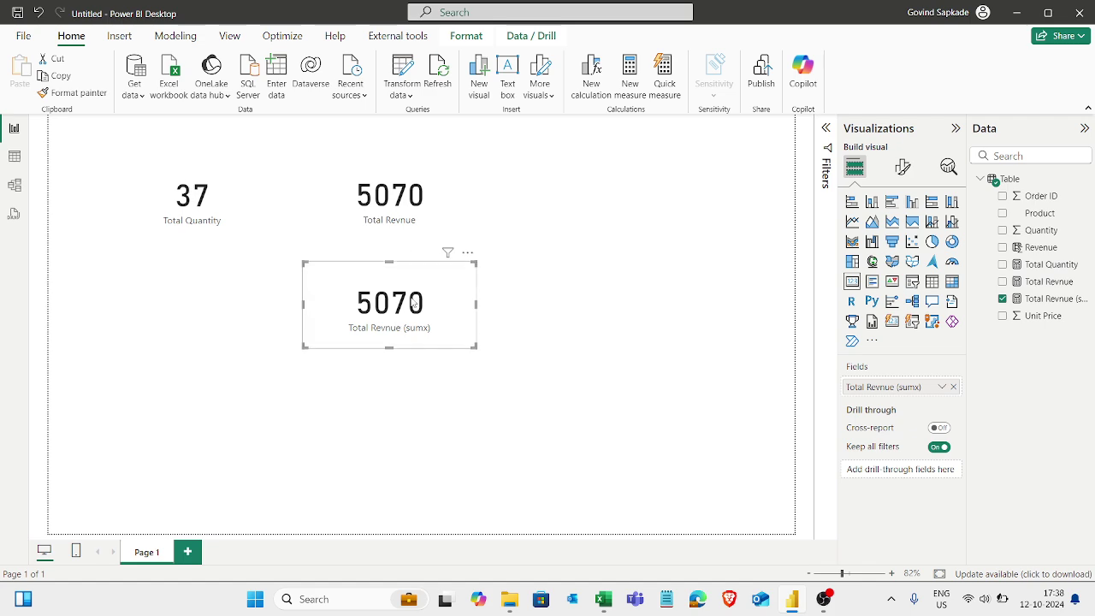